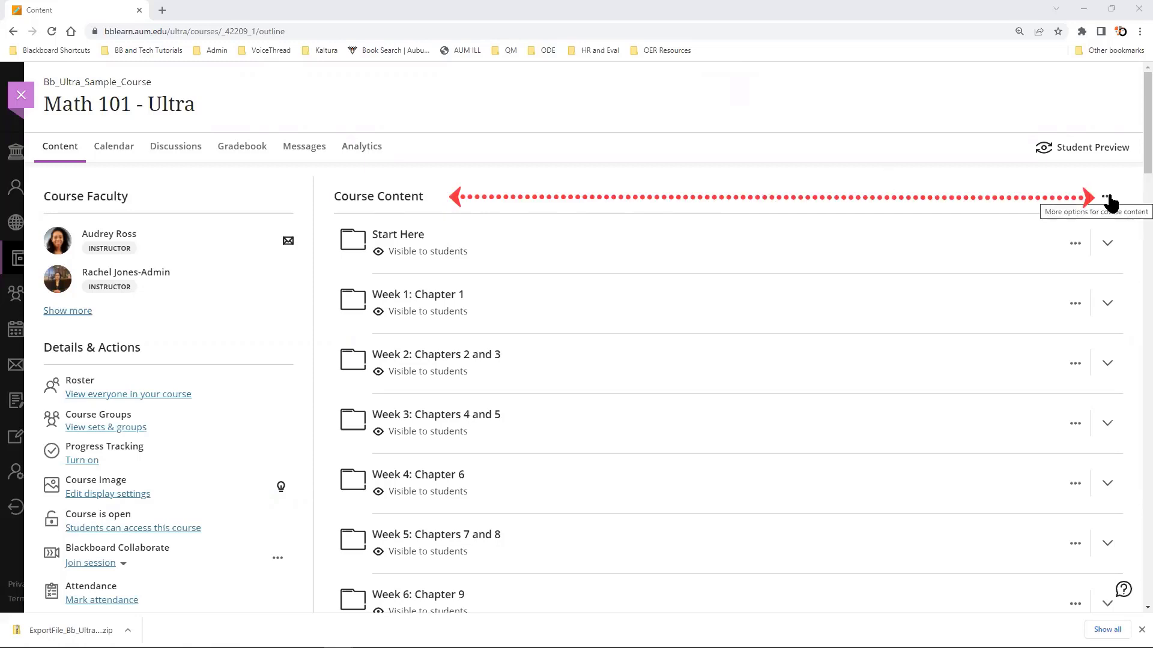
# Open Batch Edit for the Math 101 - Ultra course content and look through the list of items
pyautogui.click(1107, 197)
pyautogui.click(1078, 231)
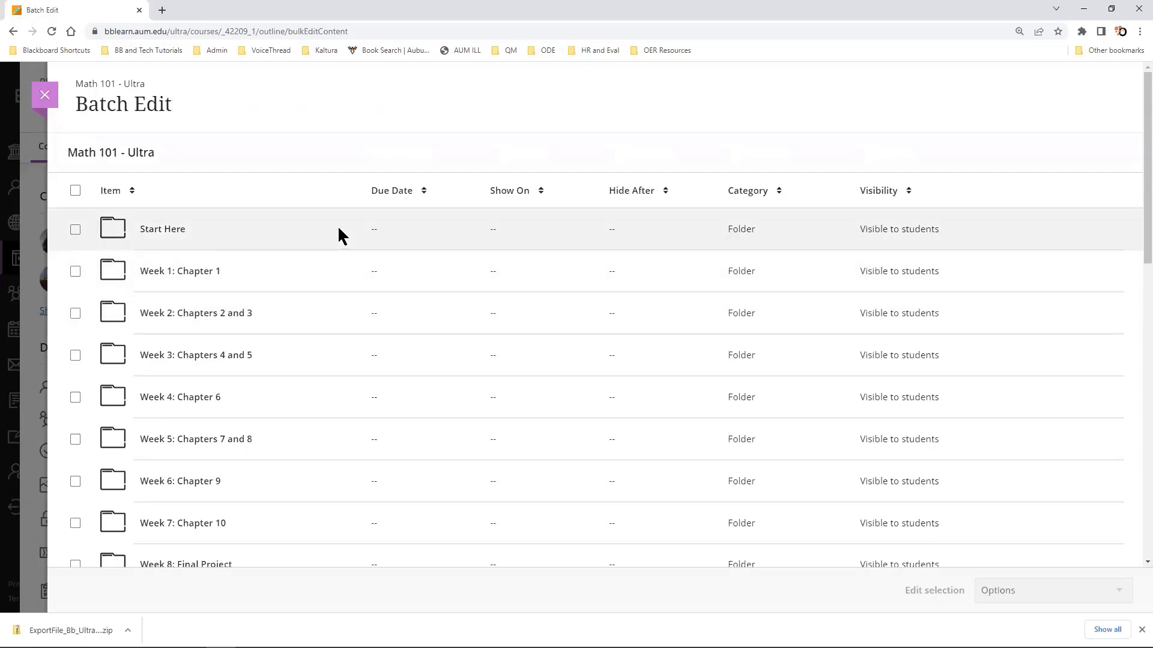
pyautogui.scroll(-5, 291, 237)
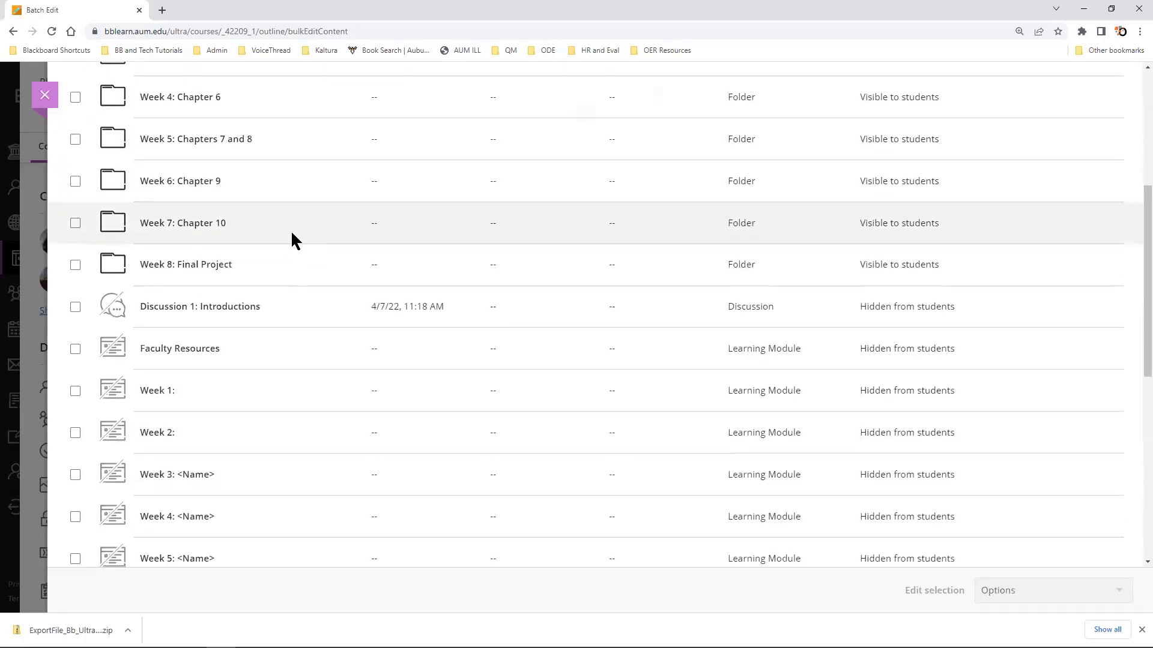
pyautogui.scroll(1, 293, 238)
pyautogui.scroll(-4, 292, 238)
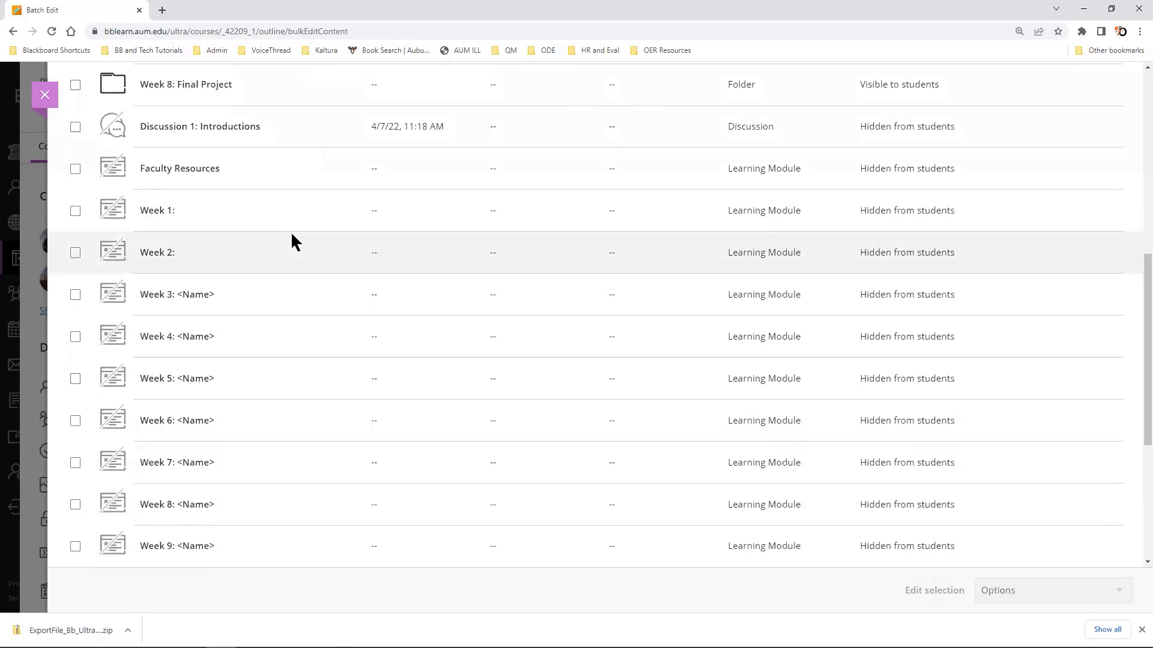
pyautogui.scroll(7, 553, 229)
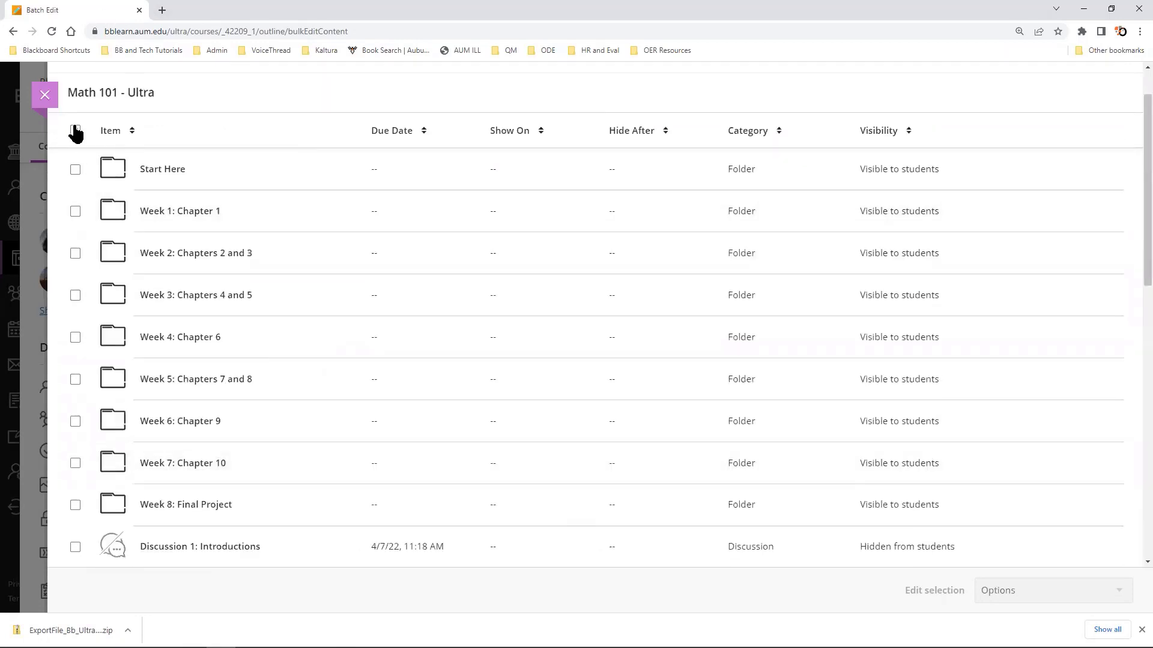
# Select and deselect all items, and do the same for the Start Here and Week 2: Chapters 2 and 3 folders
pyautogui.click(75, 131)
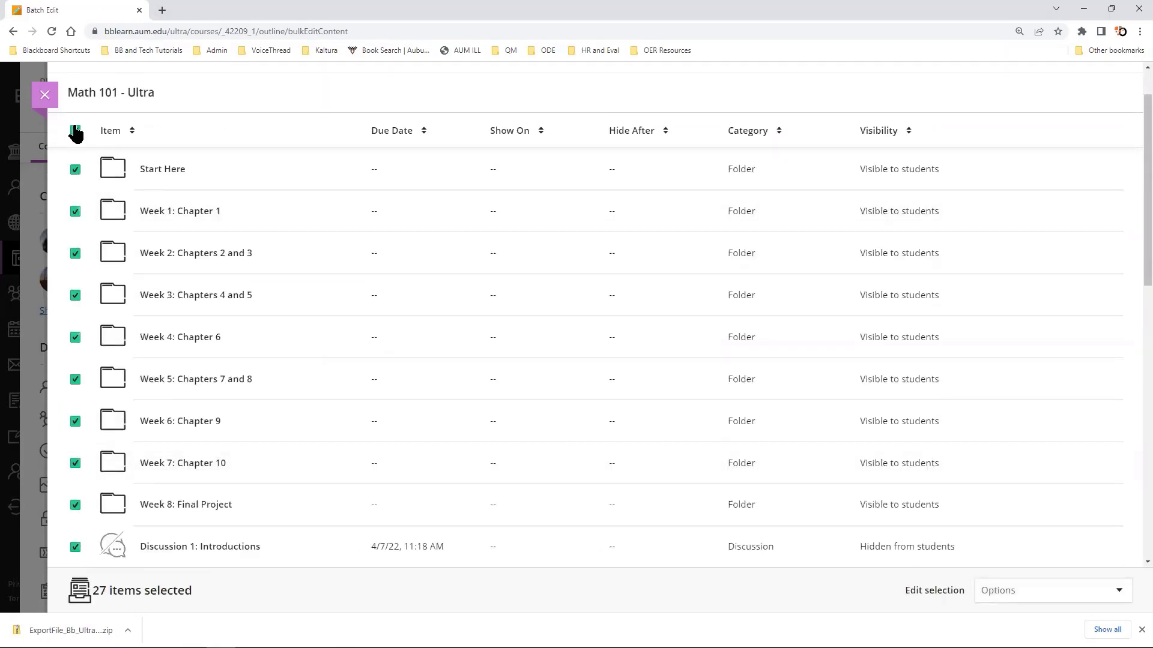
pyautogui.click(75, 131)
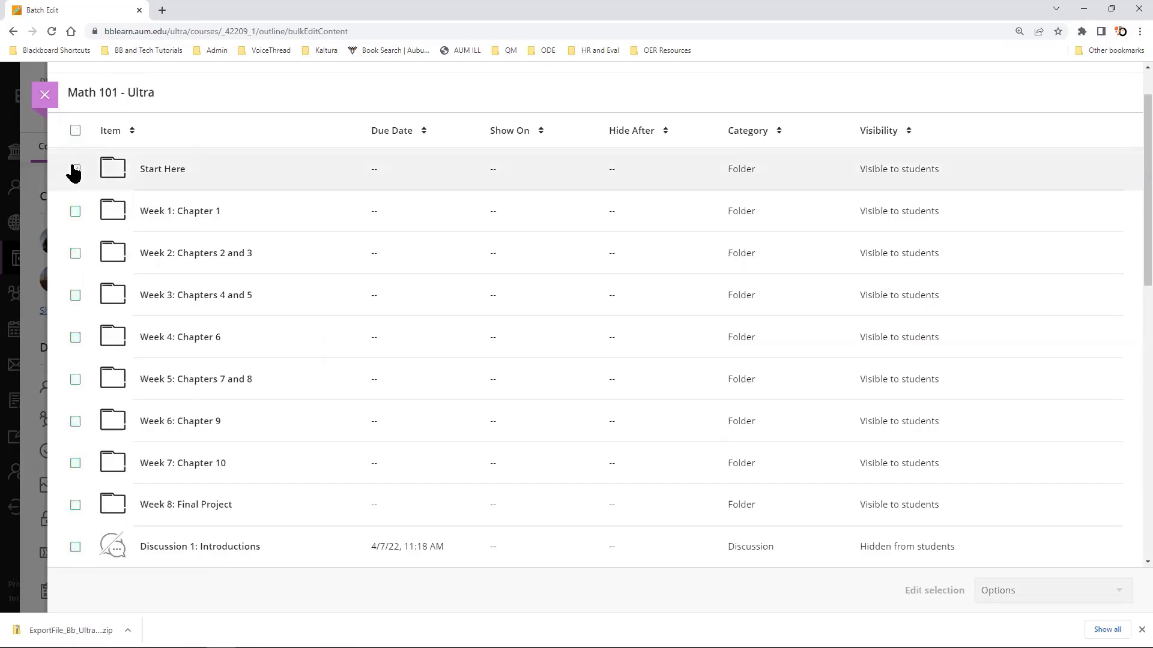
pyautogui.click(75, 252)
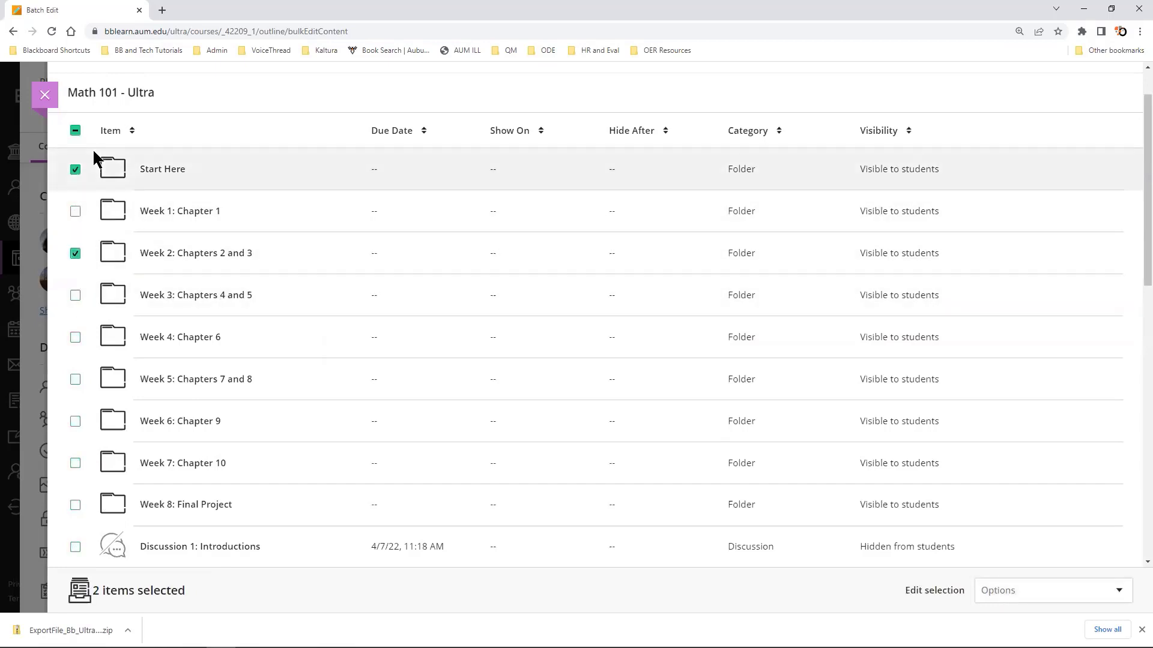
pyautogui.click(75, 171)
pyautogui.click(75, 253)
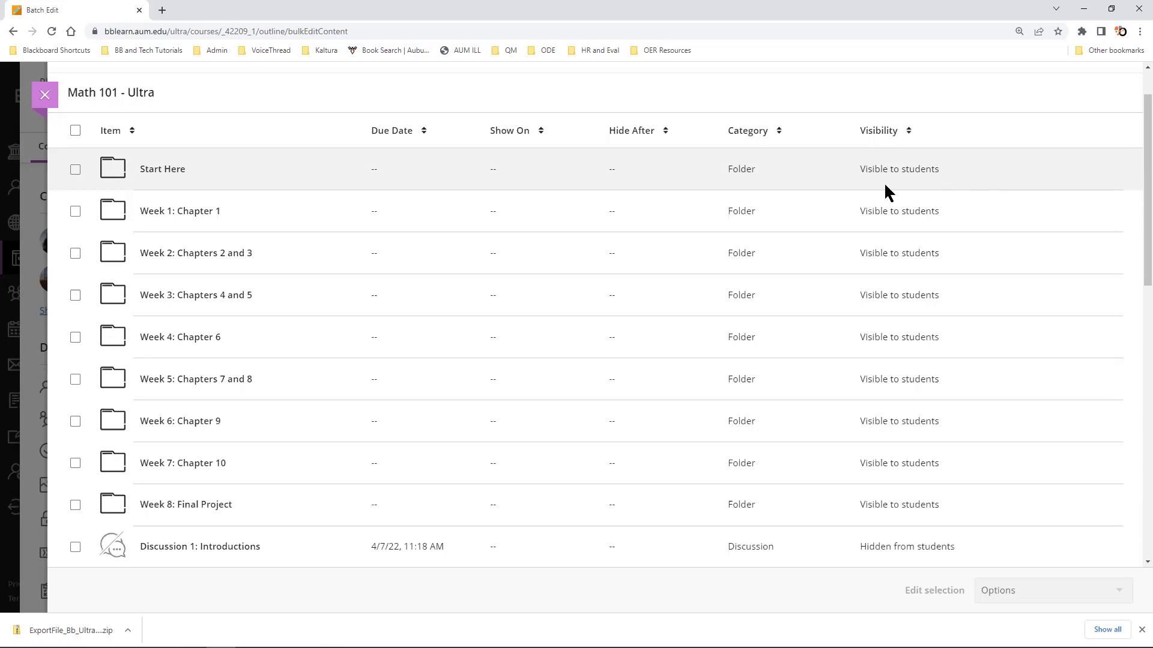
# Select Lecture 1: Fraction Equivalence in the Instructional Materials folder of Week 1: Chapter 1
pyautogui.click(191, 220)
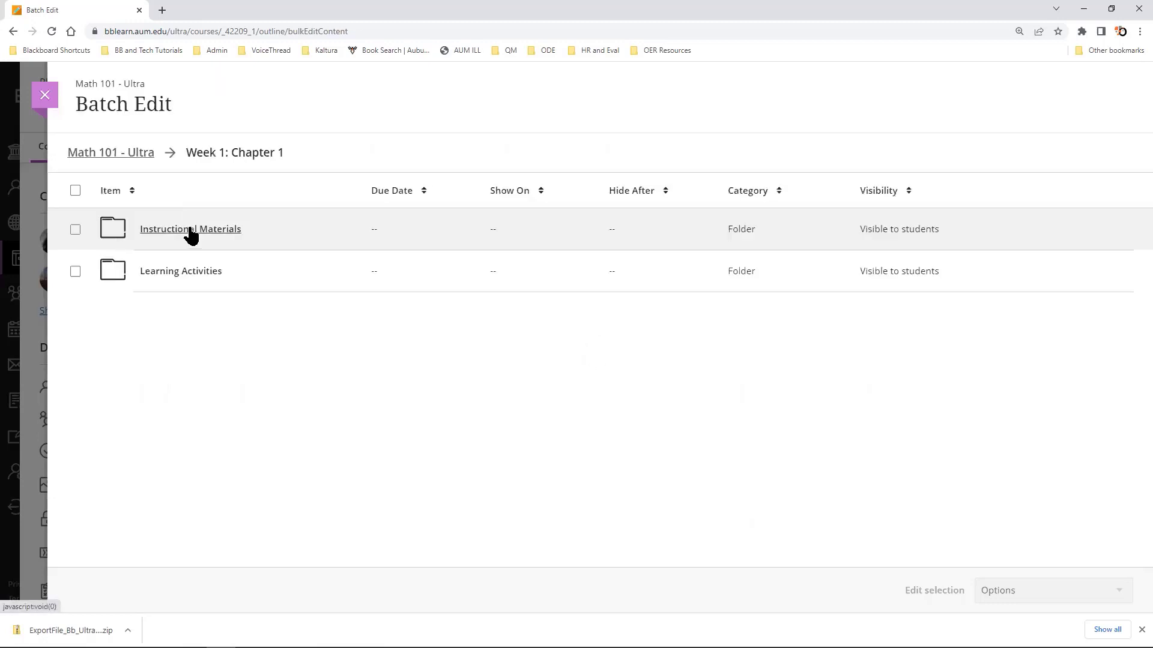
pyautogui.click(191, 231)
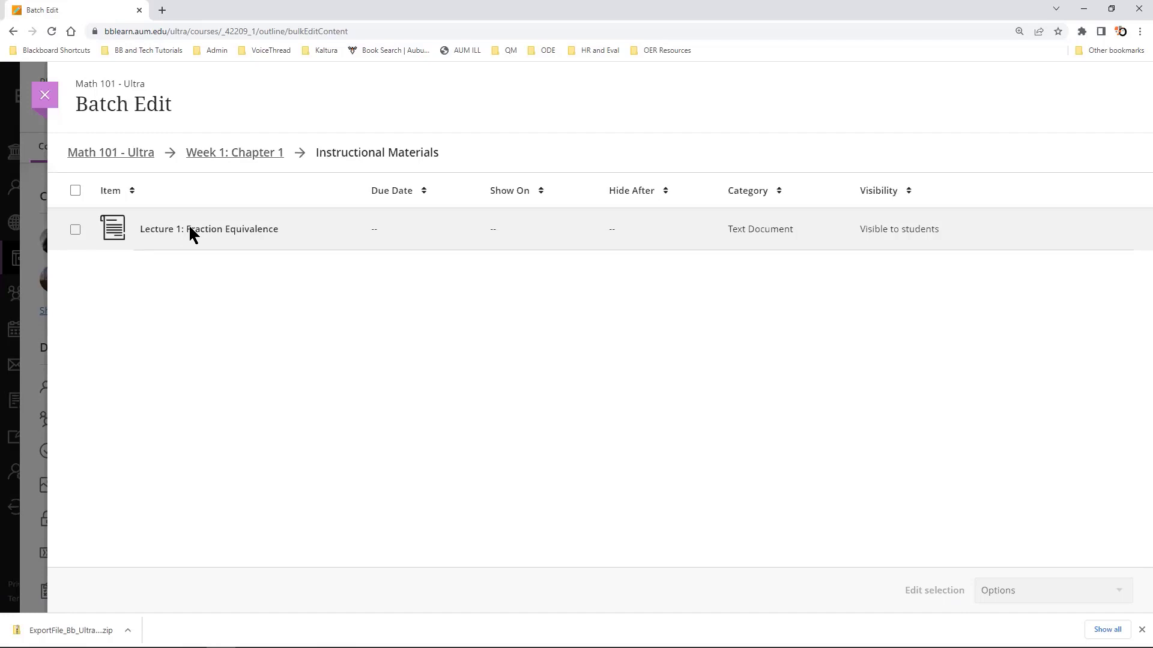
pyautogui.click(73, 228)
pyautogui.click(75, 230)
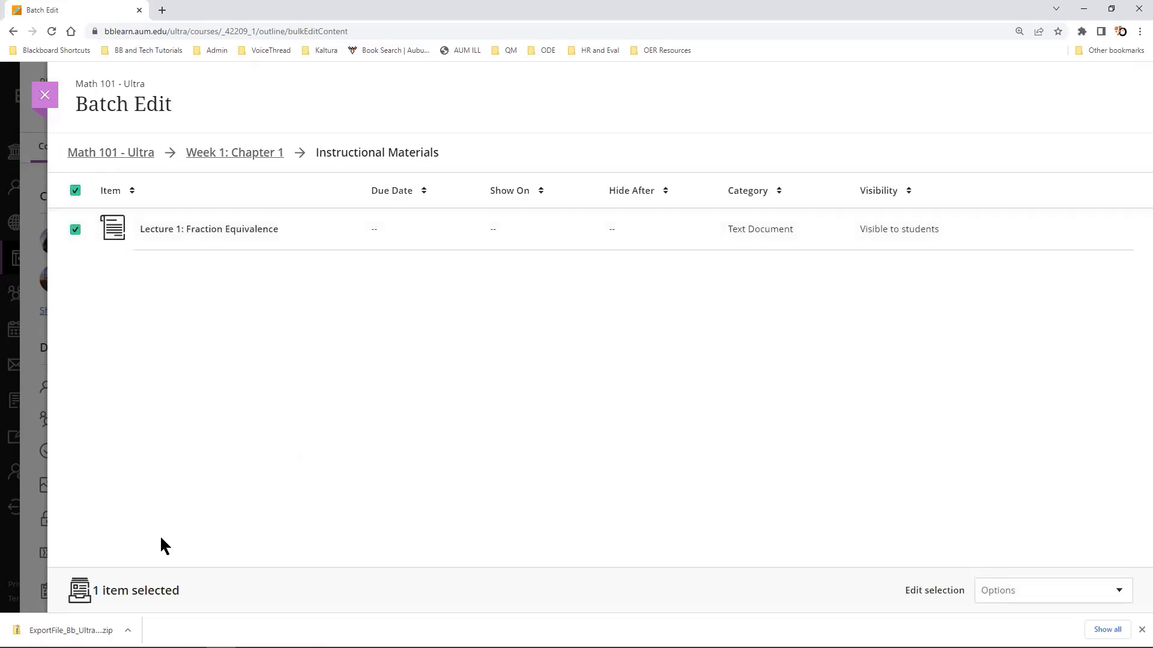
pyautogui.click(132, 589)
# Examine the selected lecture's date-editing options by course start and by number of days, plus its visibility options, without saving anything
pyautogui.click(1042, 594)
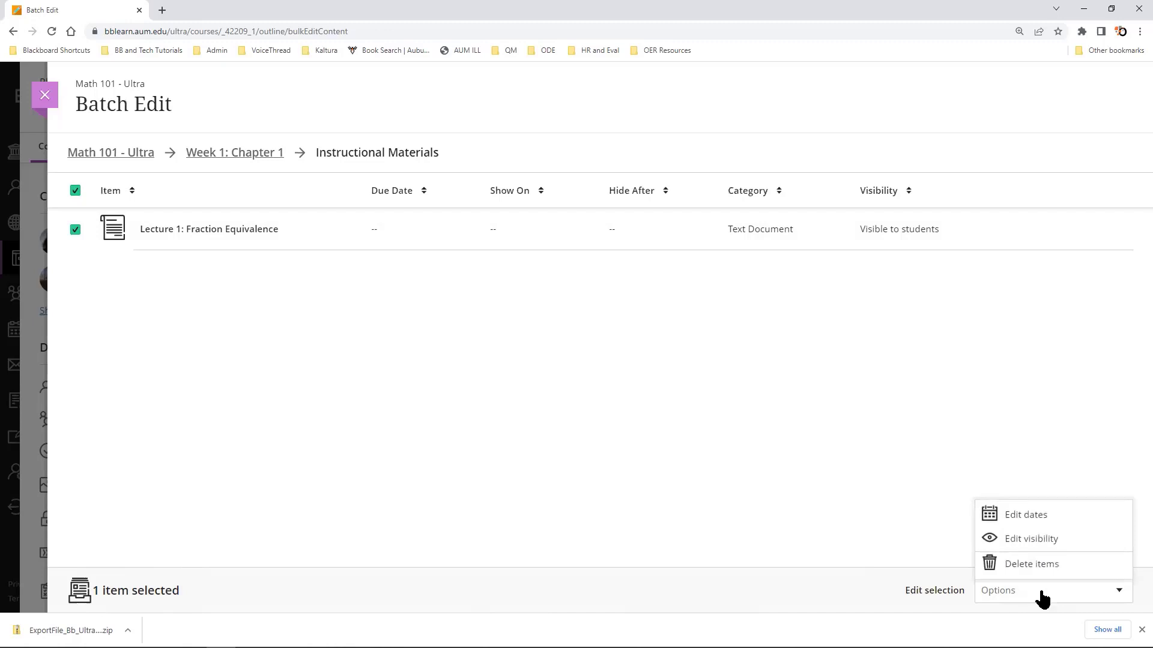
pyautogui.click(1026, 515)
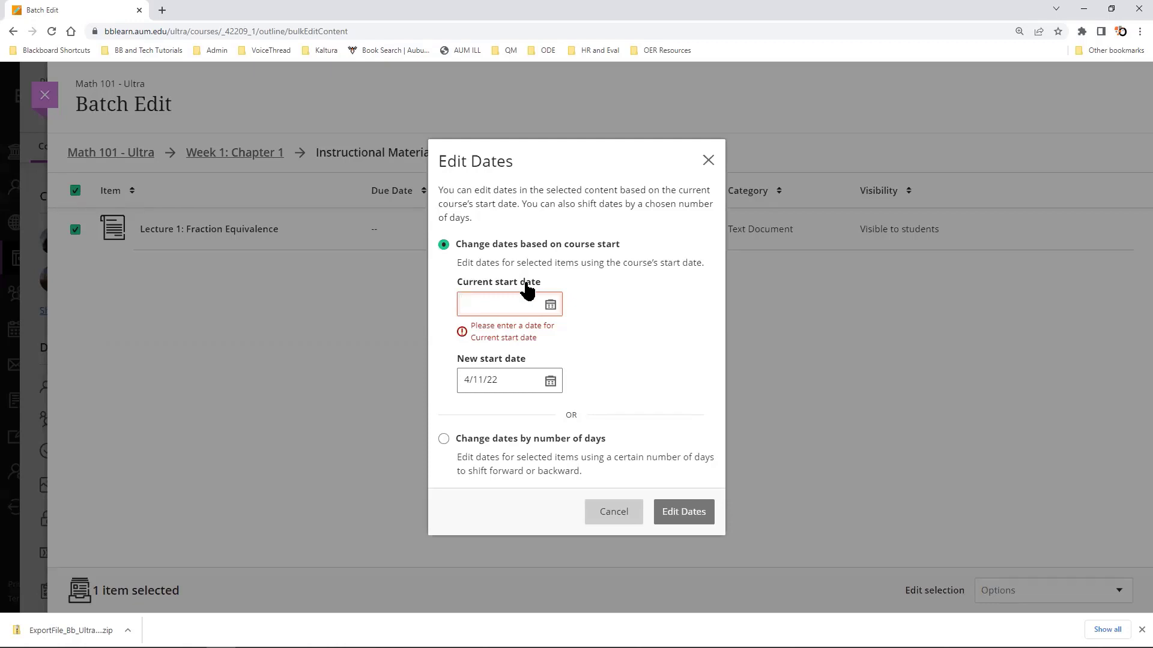
pyautogui.click(520, 379)
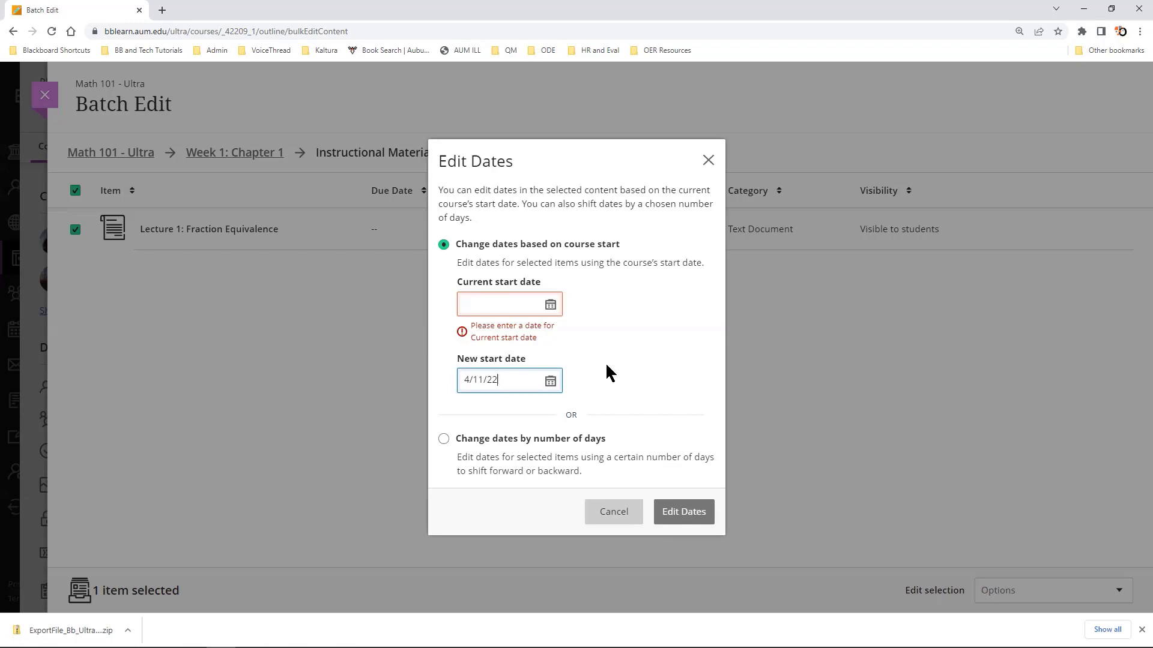
pyautogui.click(466, 445)
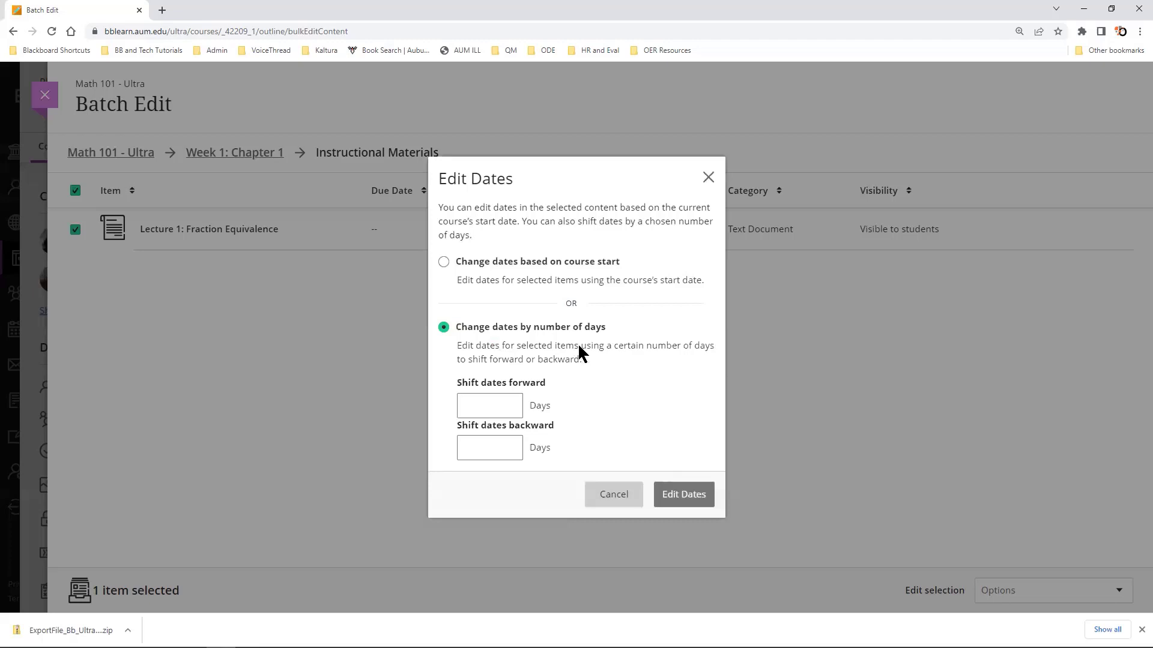
pyautogui.click(490, 400)
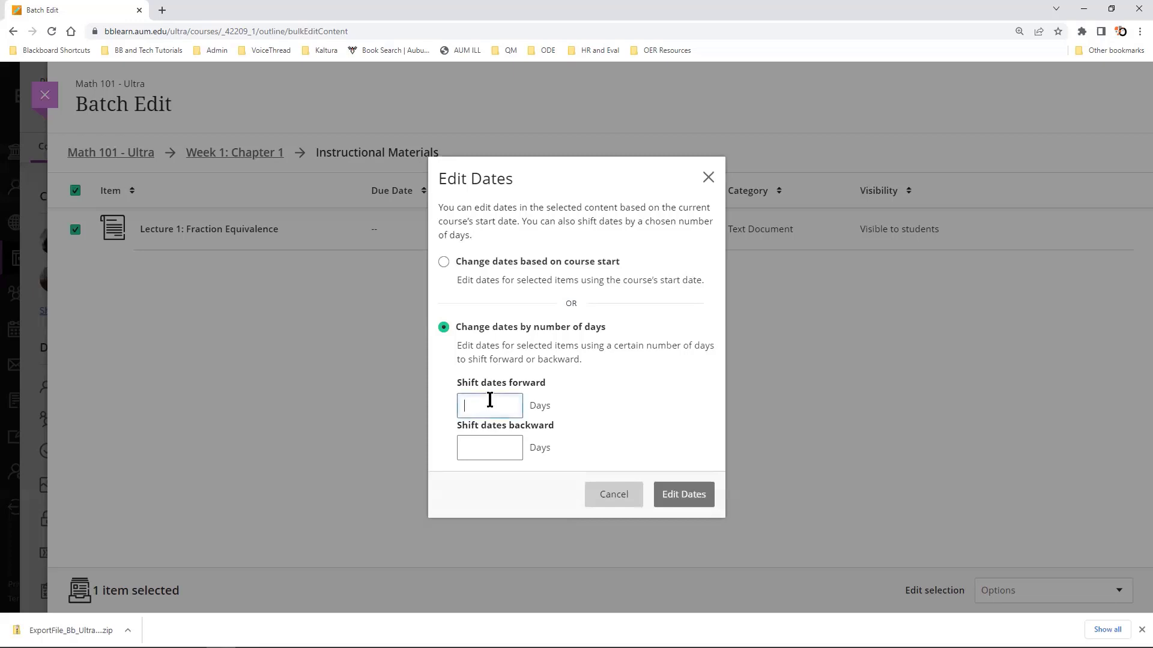
pyautogui.click(474, 454)
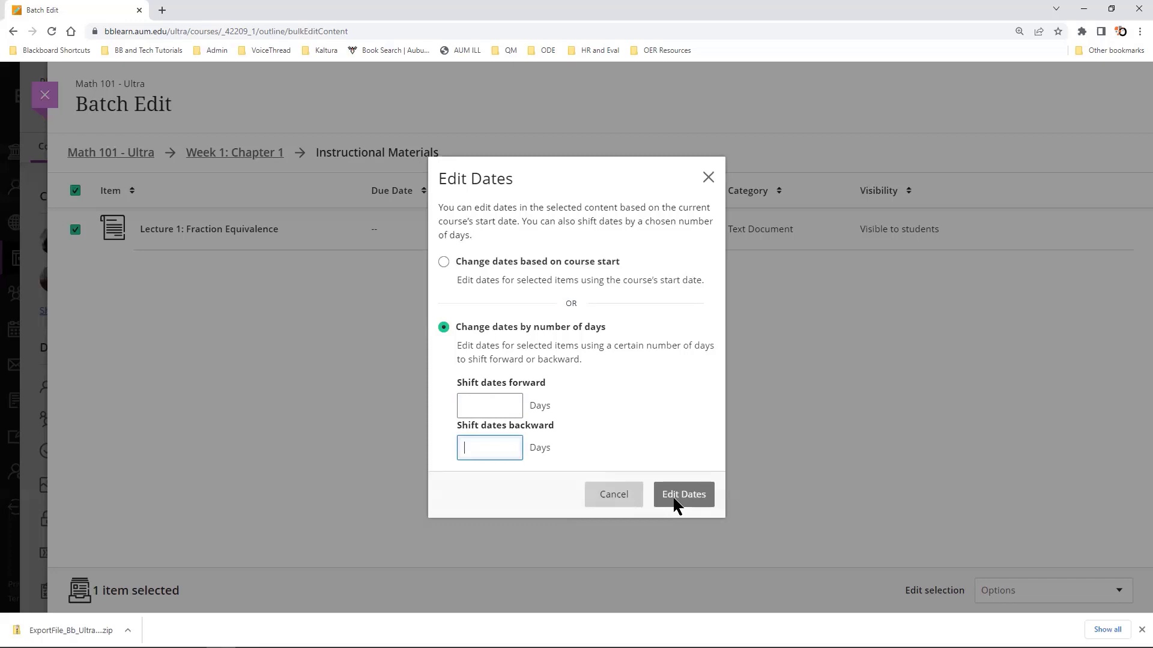
pyautogui.click(623, 508)
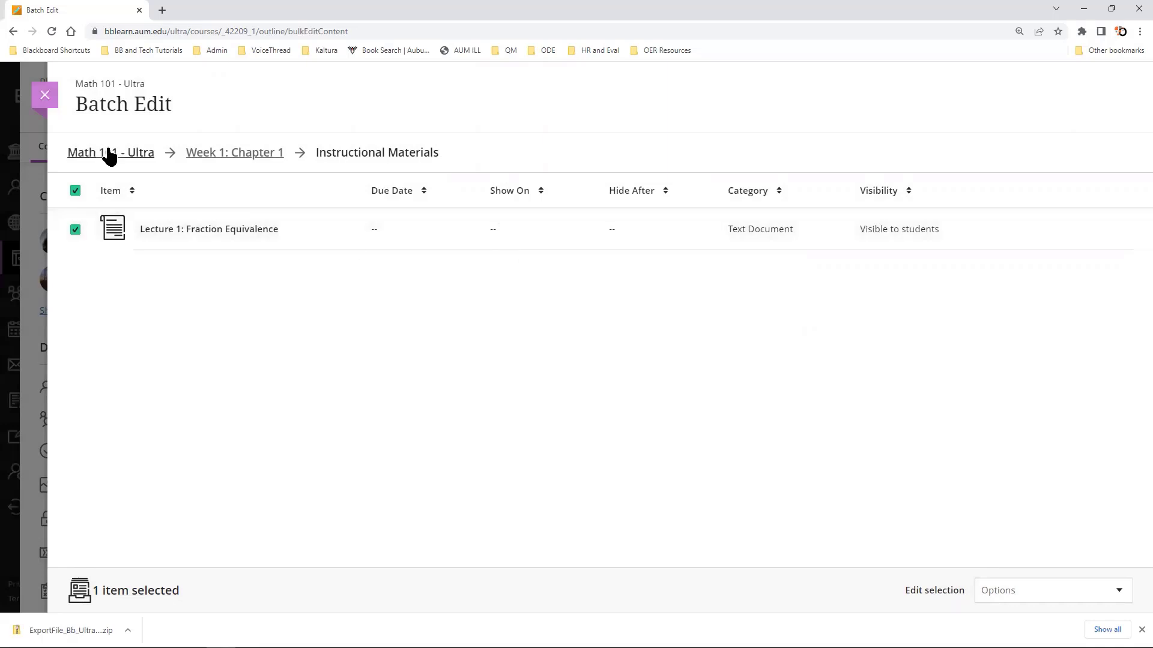
pyautogui.click(1041, 593)
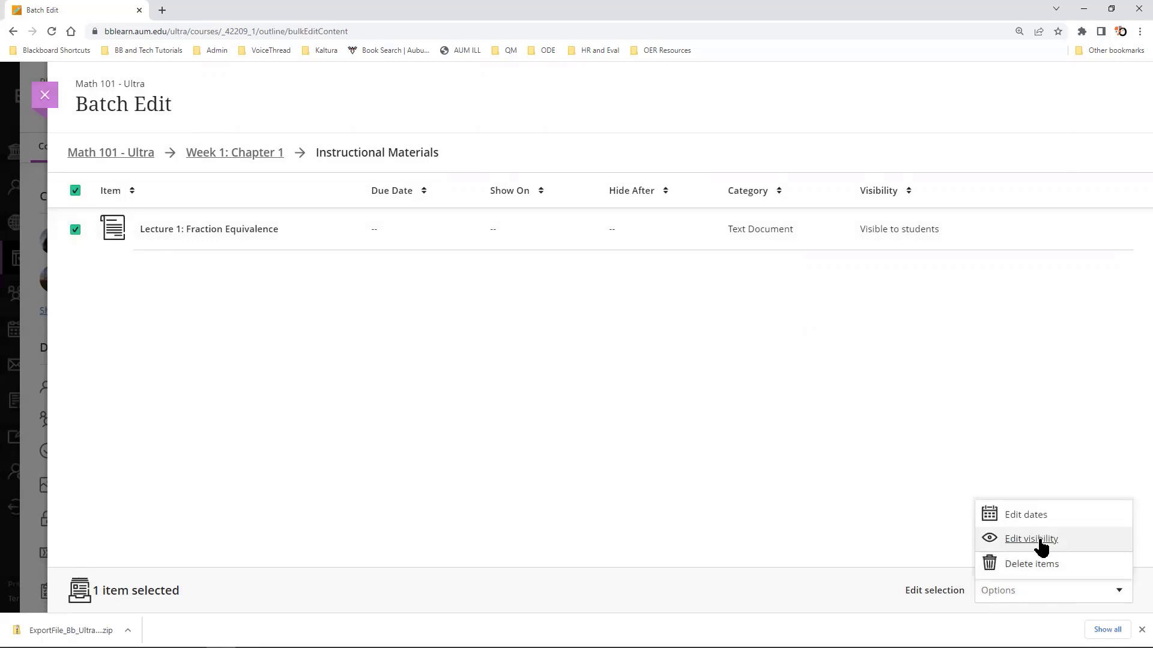
pyautogui.click(555, 415)
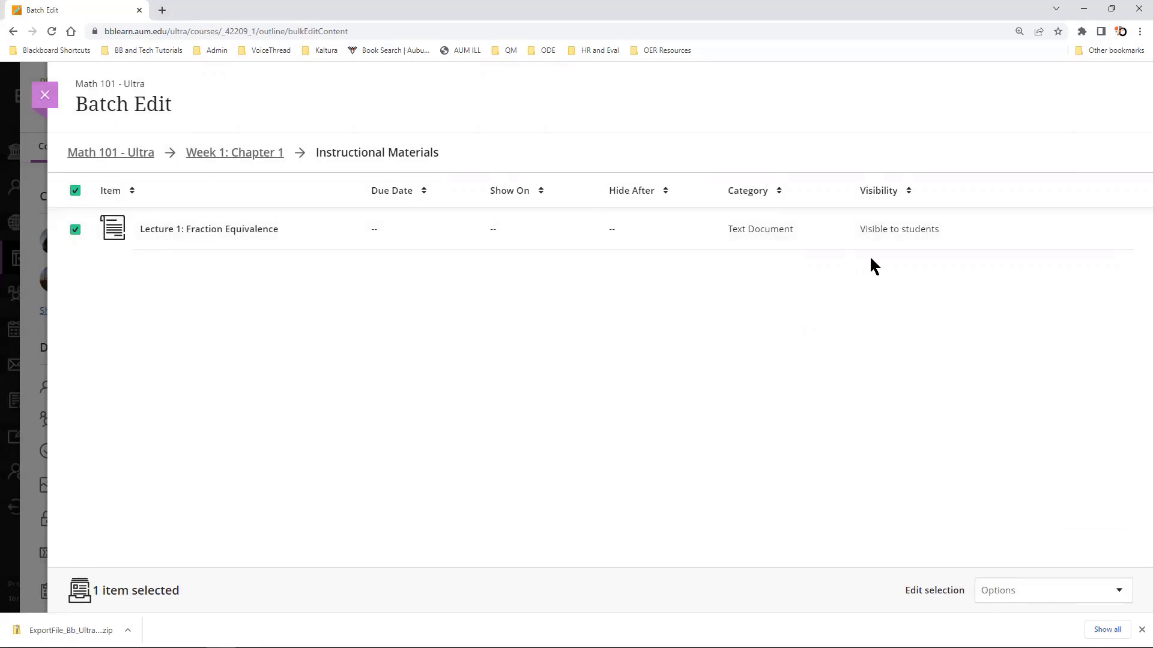
# Make the Week 1, Week 2 and Week 3 learning modules in the course's top-level content visible to students
pyautogui.click(108, 155)
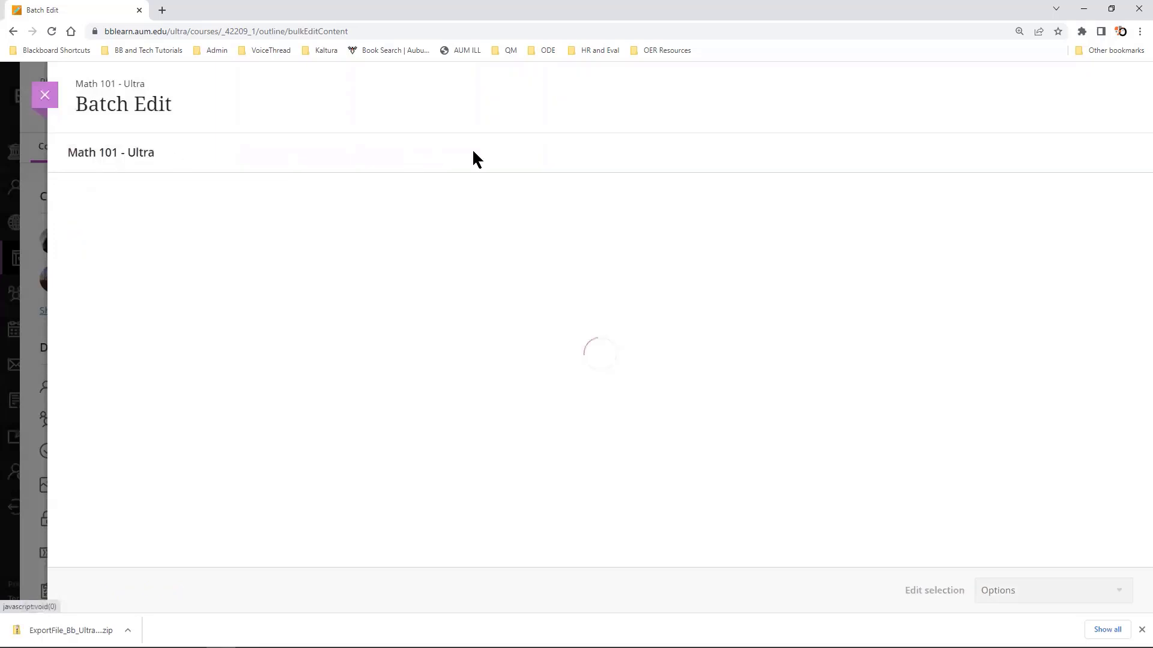
pyautogui.scroll(-1, 443, 177)
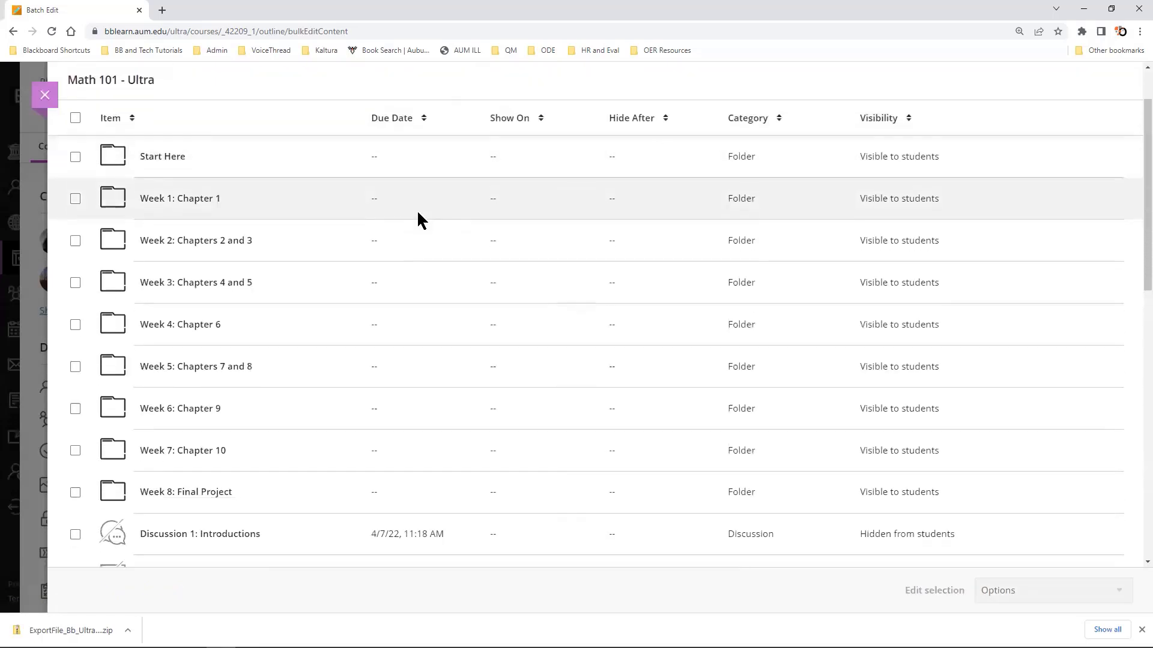
pyautogui.scroll(-7, 416, 210)
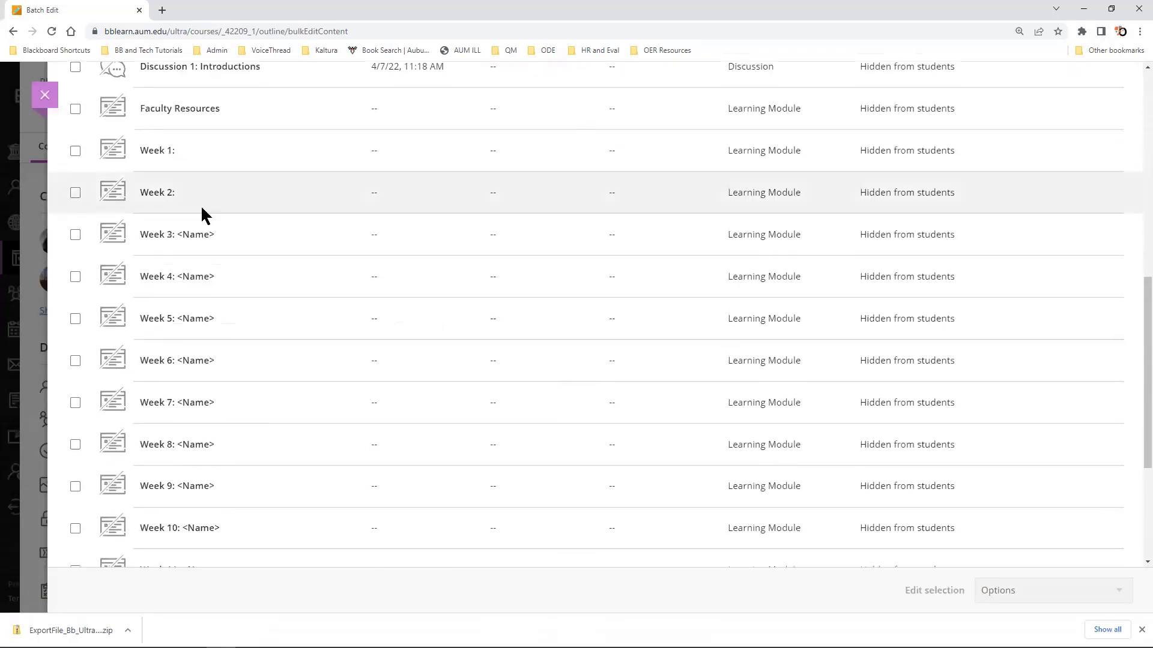
pyautogui.click(70, 152)
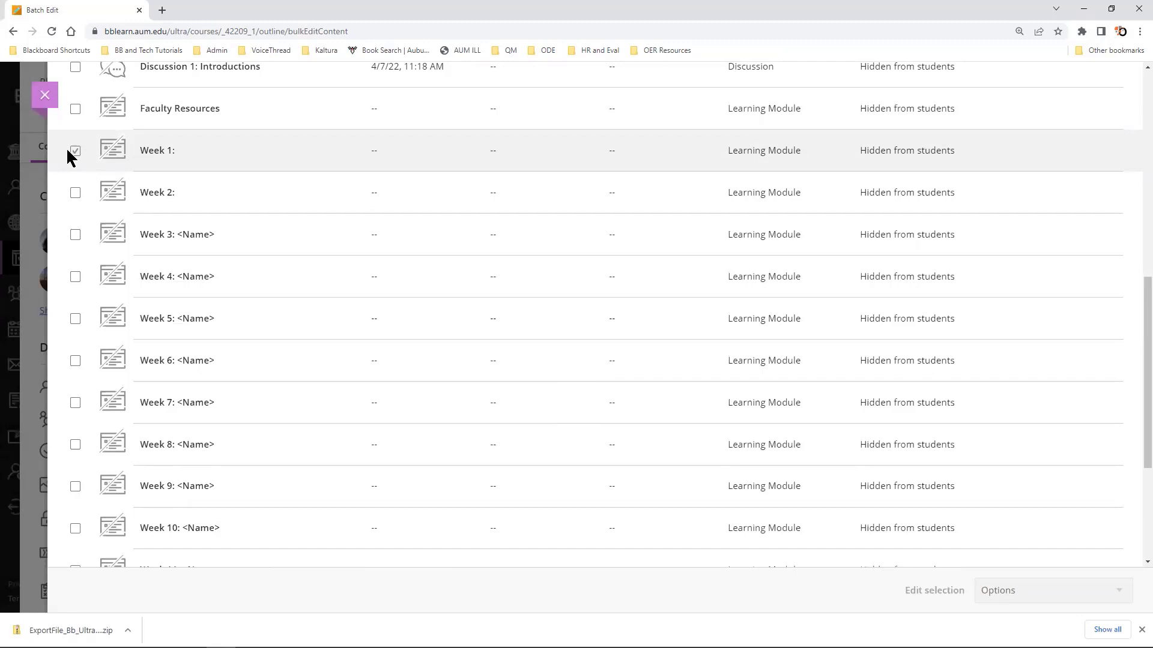
pyautogui.click(70, 155)
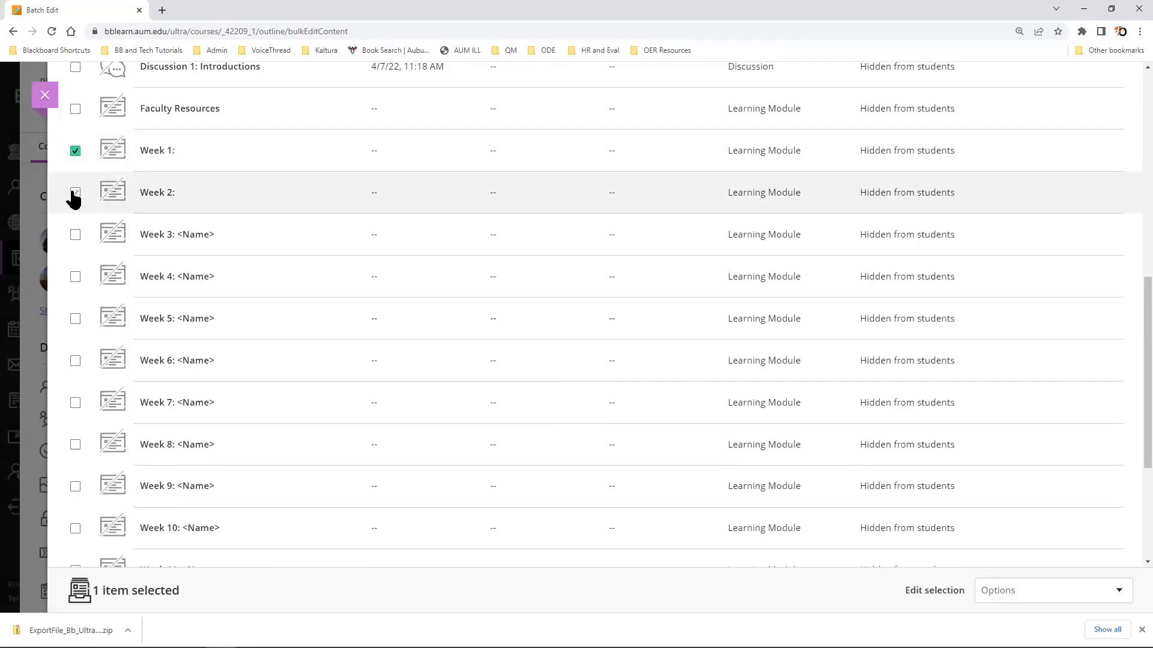
pyautogui.click(74, 194)
pyautogui.click(74, 236)
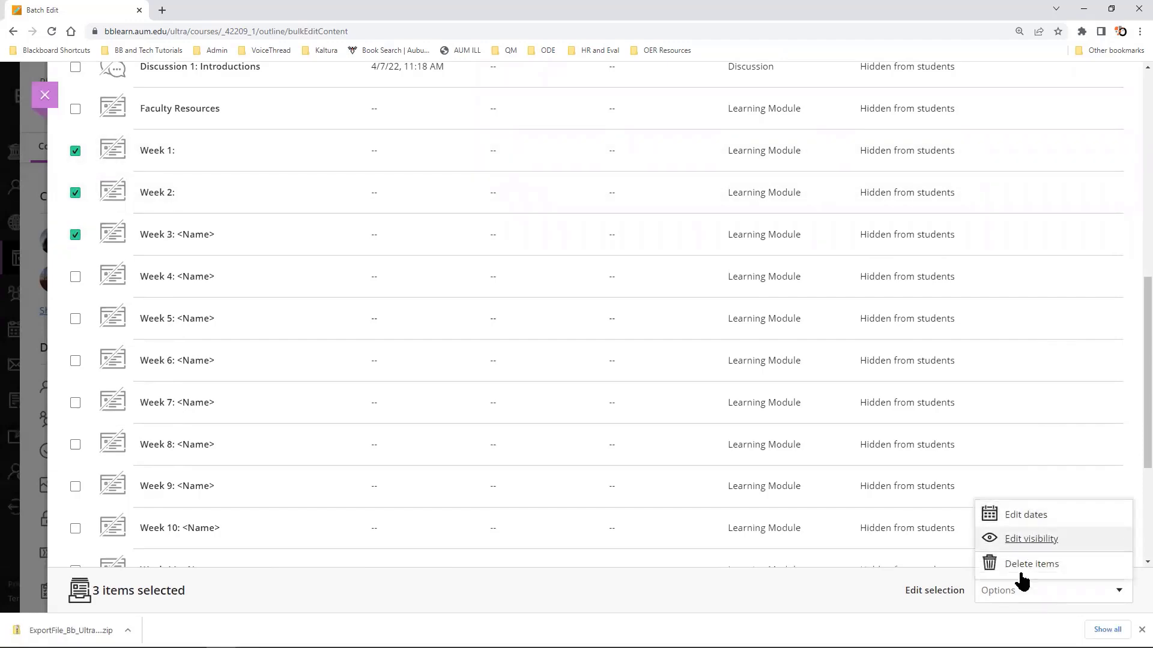
pyautogui.click(999, 540)
pyautogui.click(463, 365)
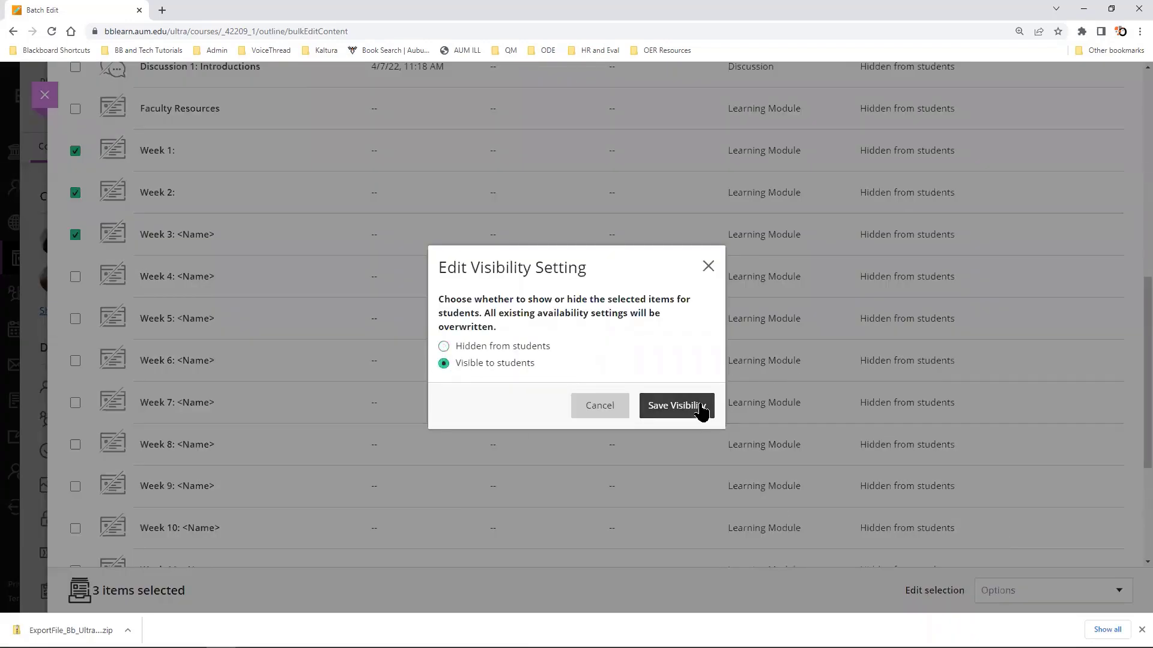
pyautogui.click(701, 407)
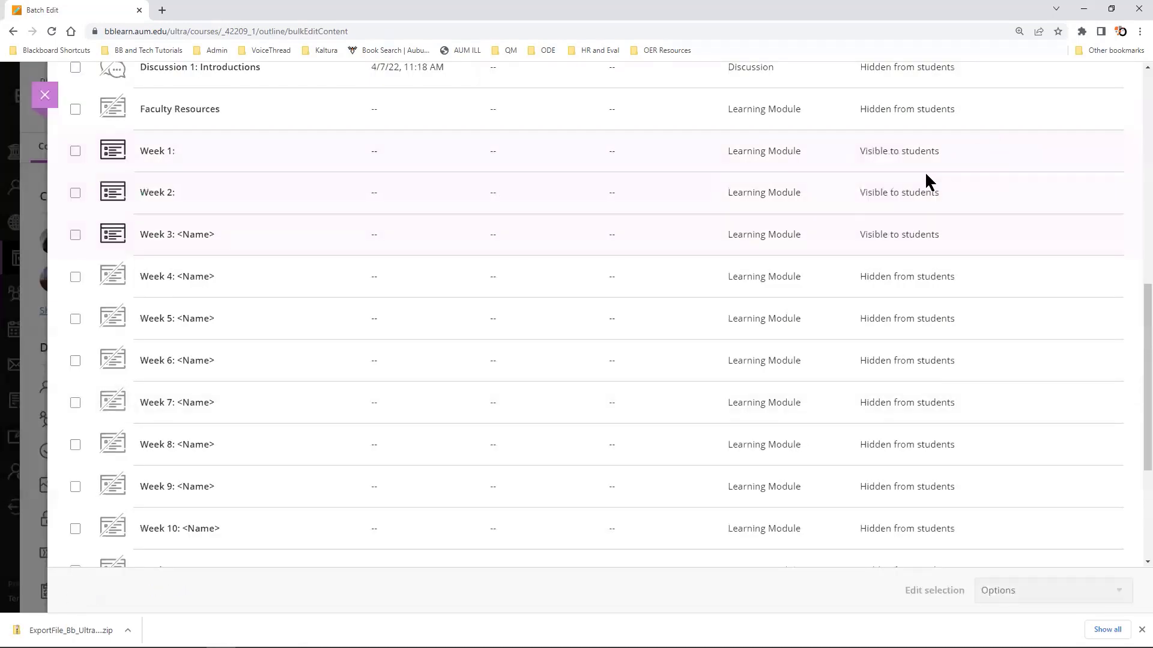
# Examine the visibility settings of the folders and learning modules throughout the Batch Edit list
pyautogui.scroll(5, 926, 175)
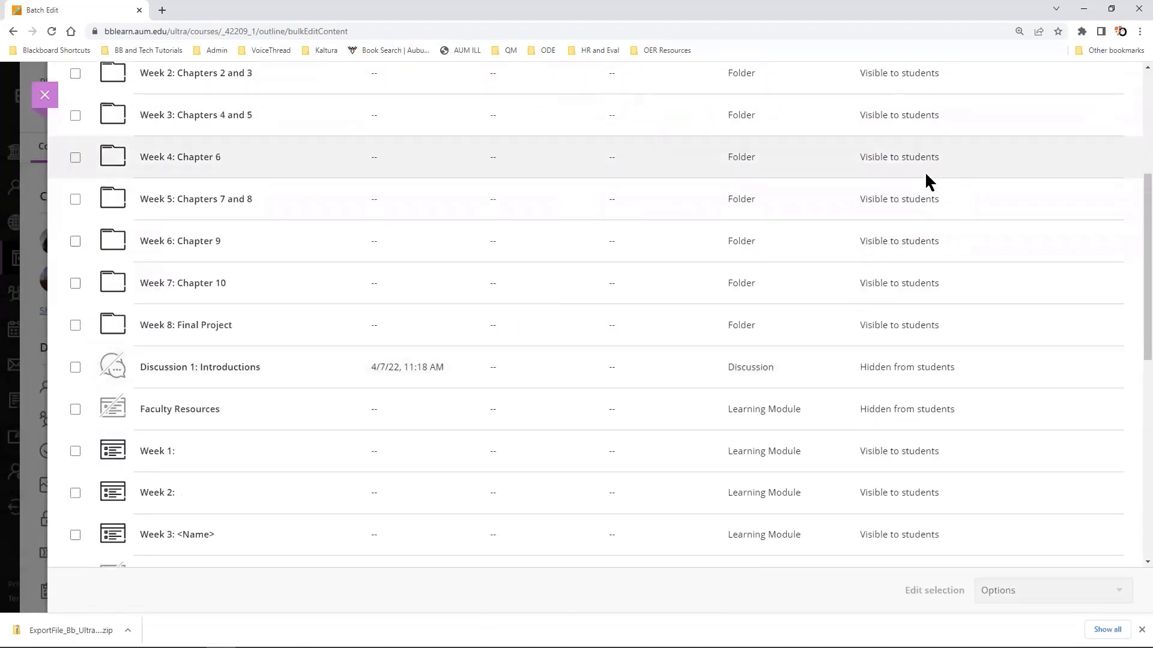
pyautogui.scroll(4, 925, 171)
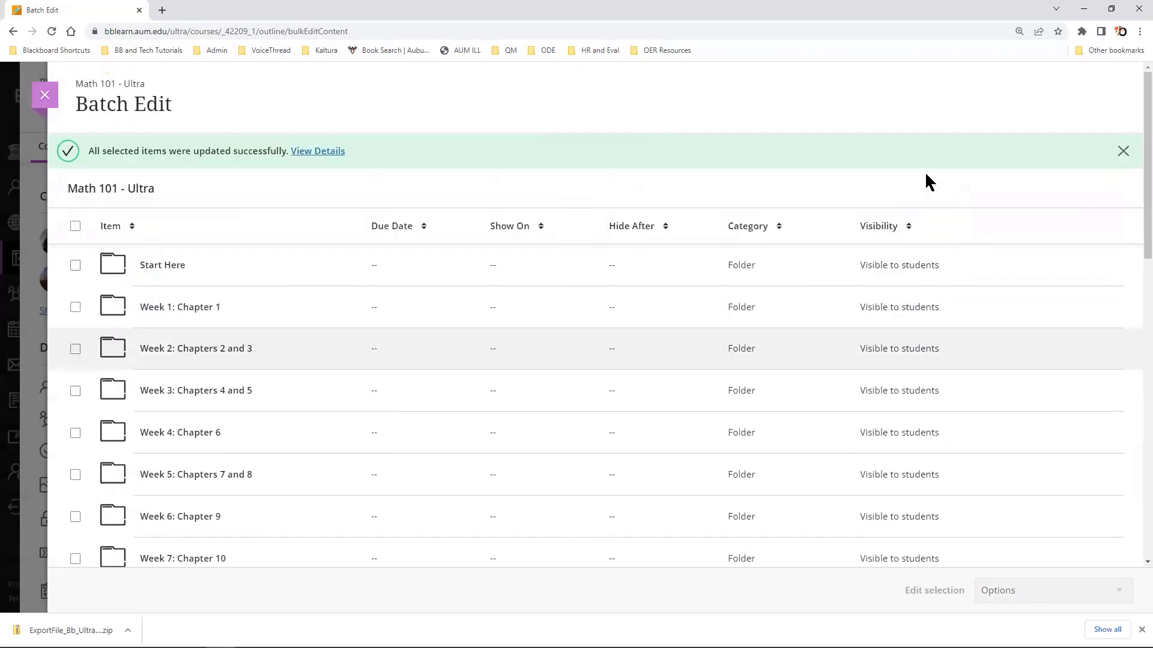
pyautogui.scroll(-6, 924, 171)
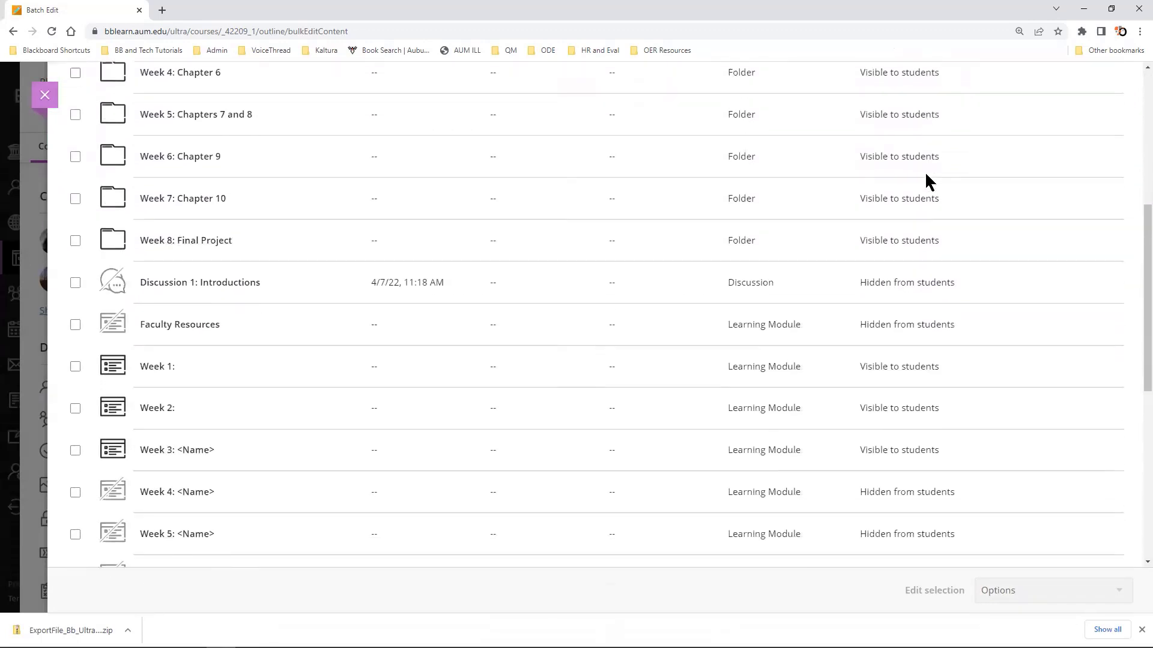
pyautogui.scroll(-3, 925, 171)
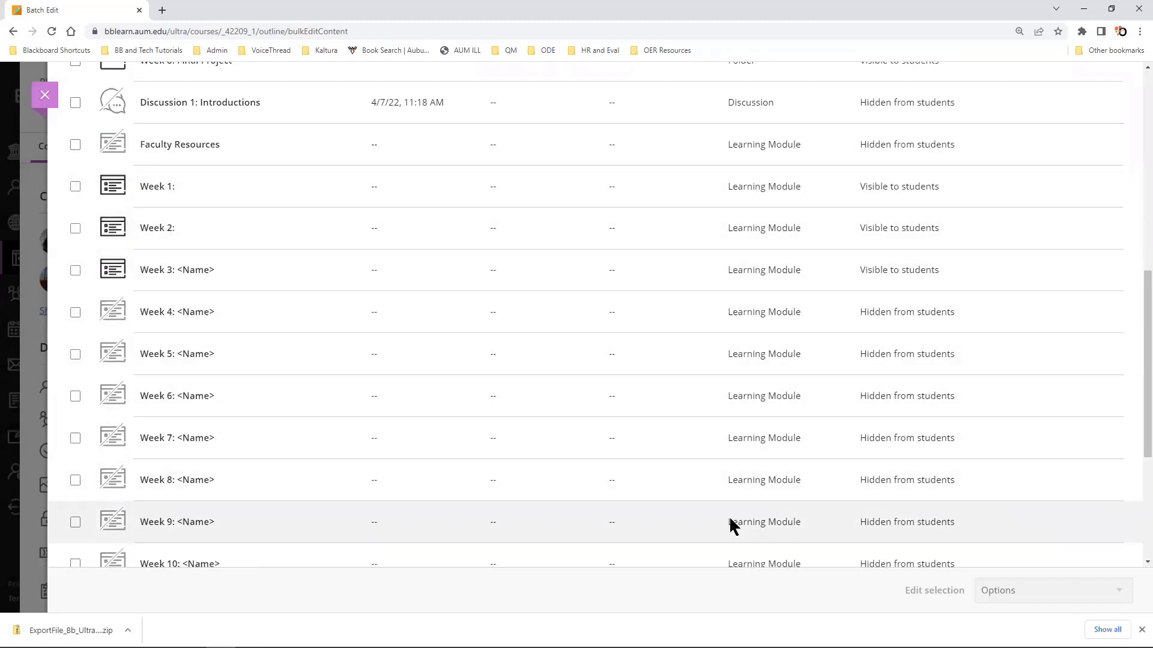
pyautogui.scroll(7, 769, 442)
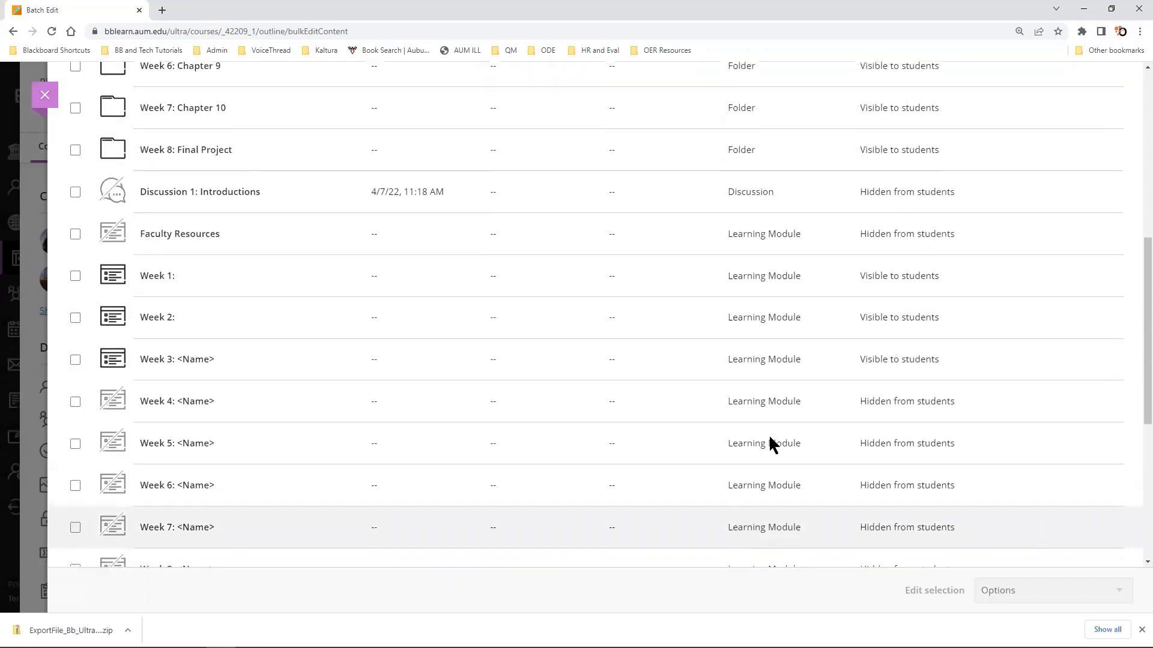
pyautogui.scroll(2, 770, 442)
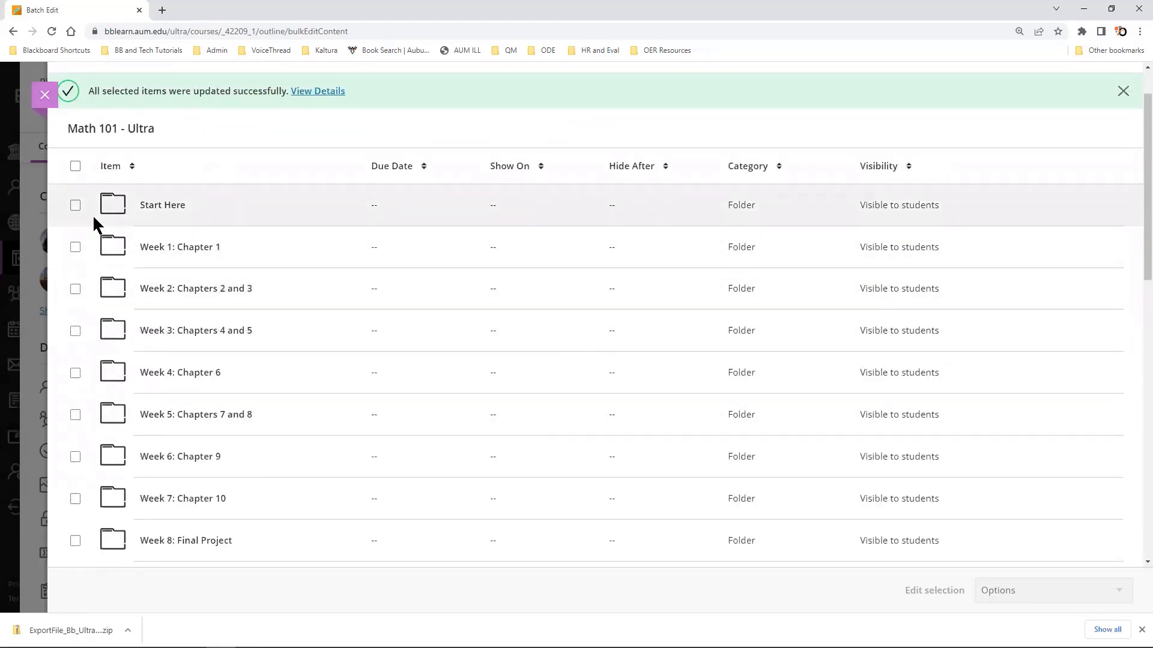
pyautogui.scroll(-5, 95, 215)
pyautogui.scroll(-3, 93, 218)
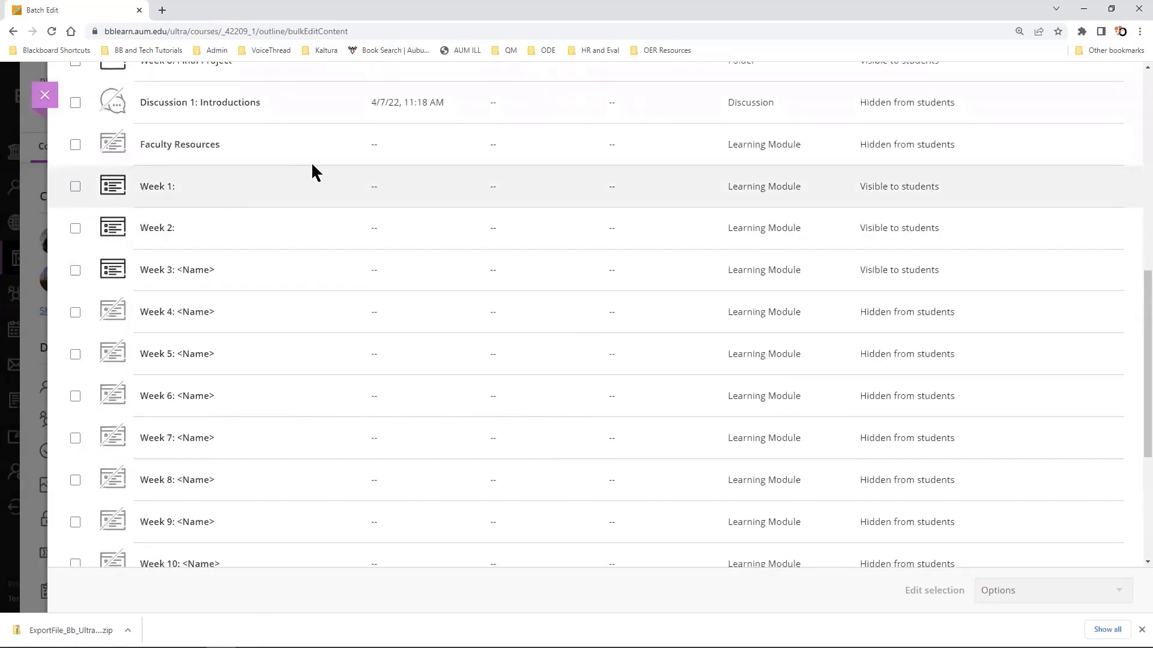
# Delete the Faculty Resources learning module and the Week 1 through Week 8 learning modules from the course's top-level content, keeping the similarly named folders
pyautogui.scroll(8, 313, 171)
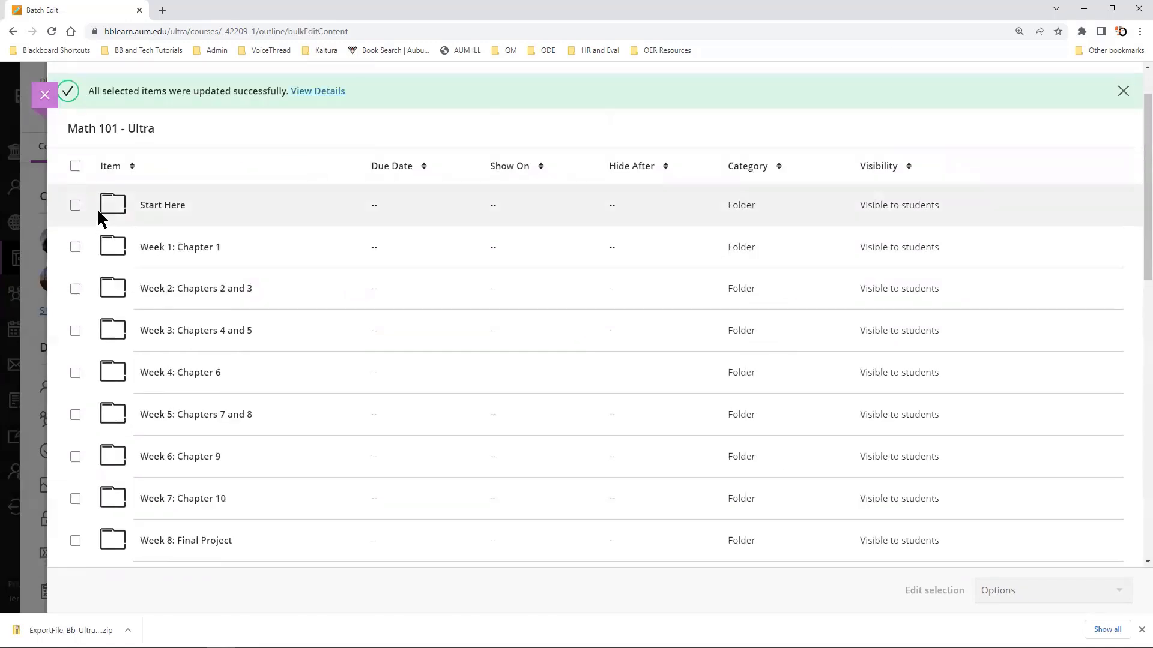
pyautogui.scroll(-8, 97, 207)
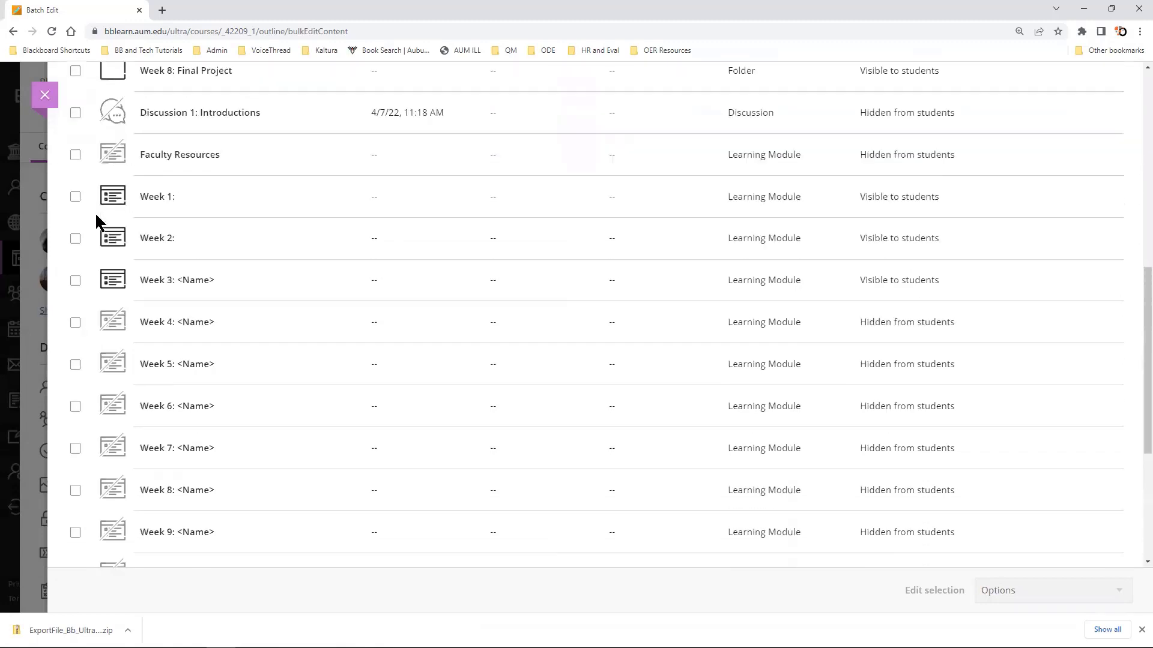
pyautogui.scroll(-2, 78, 220)
pyautogui.scroll(2, 72, 180)
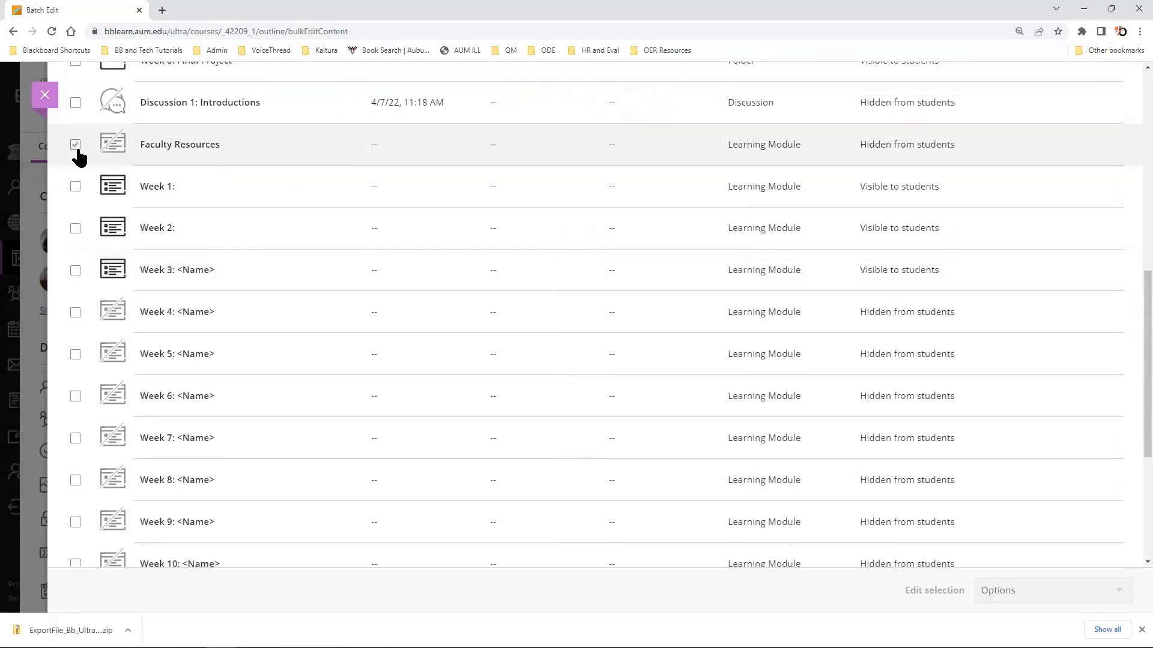
pyautogui.click(76, 146)
pyautogui.click(75, 187)
pyautogui.click(75, 230)
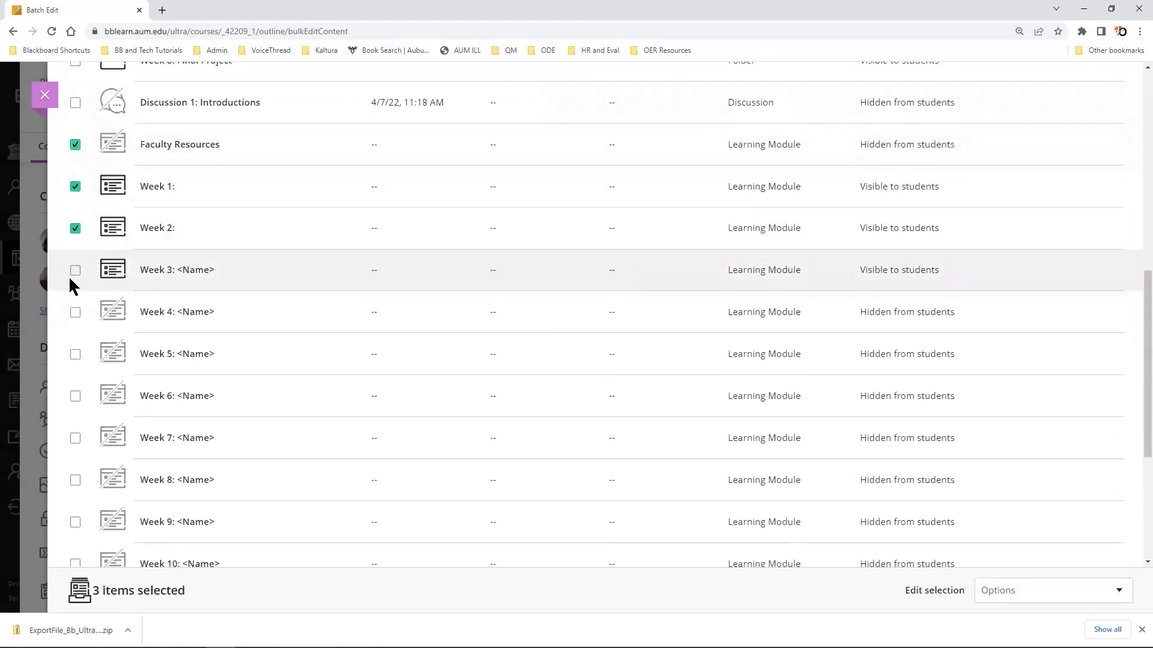
pyautogui.click(75, 271)
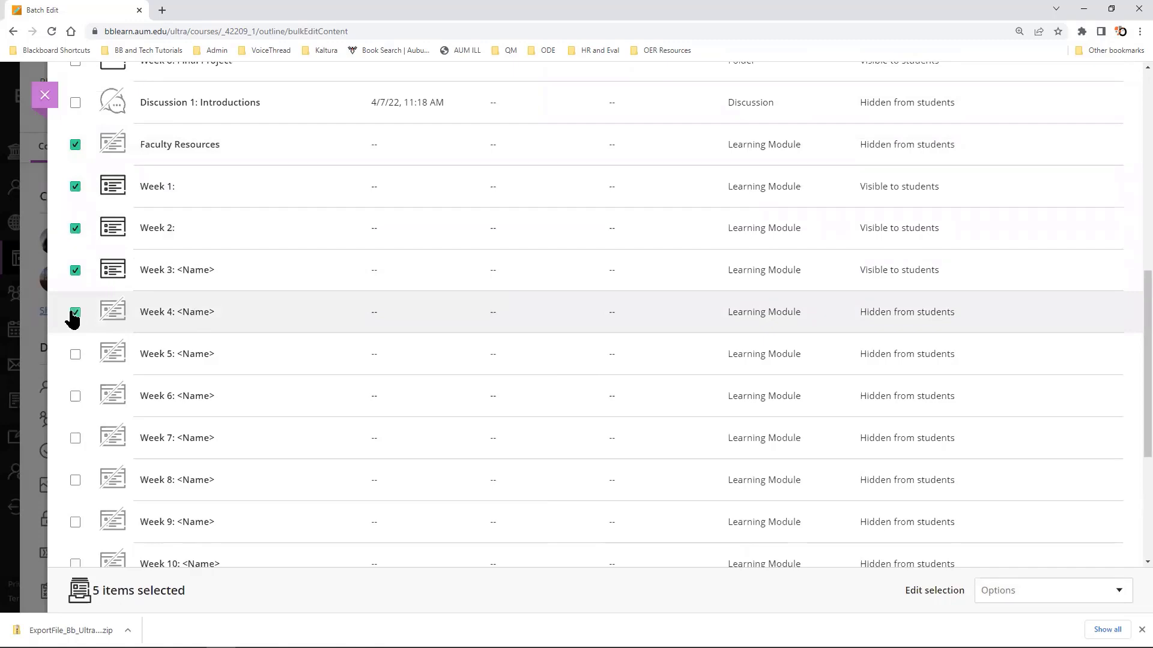
pyautogui.scroll(9, 290, 255)
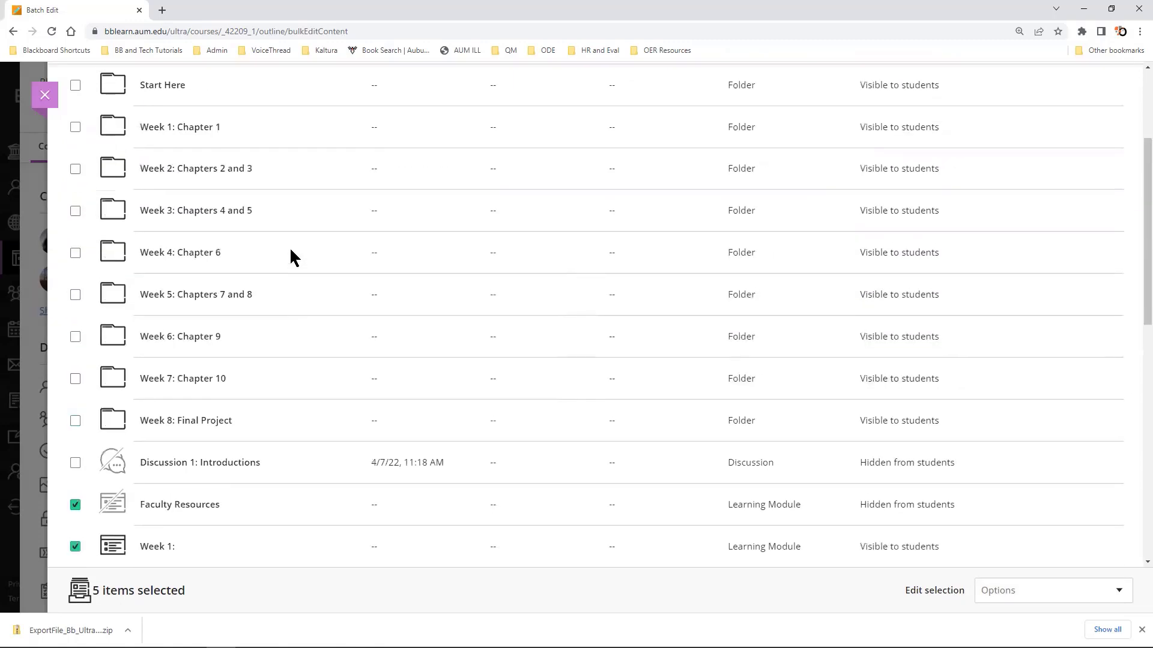
pyautogui.scroll(-4, 291, 256)
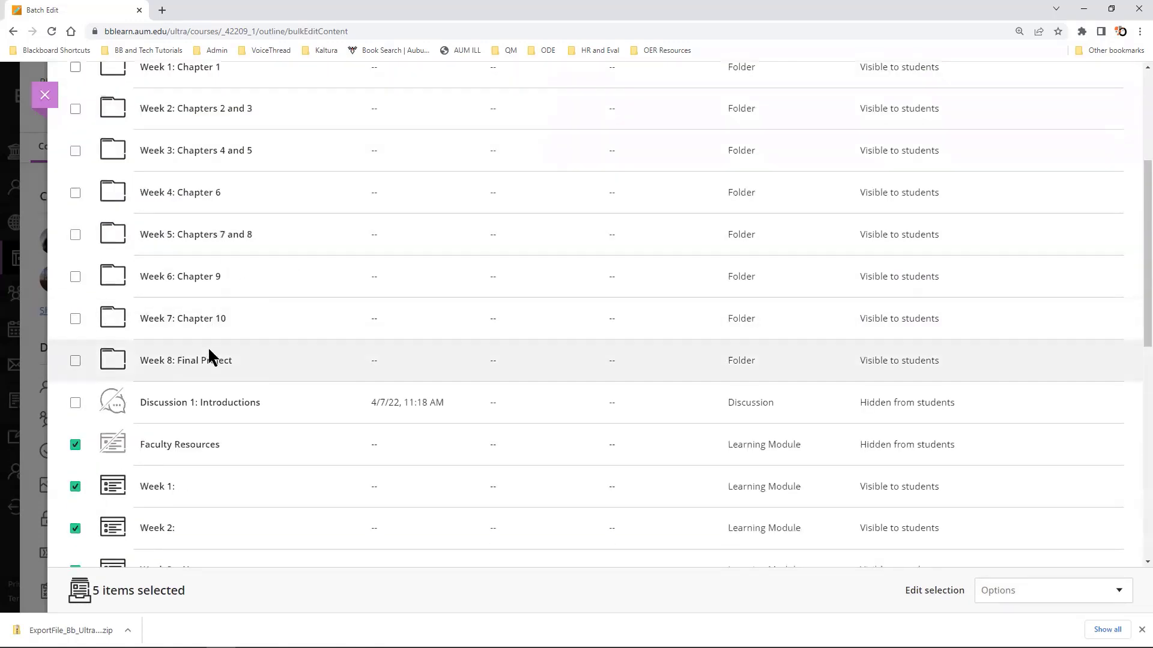
pyautogui.scroll(2, 247, 198)
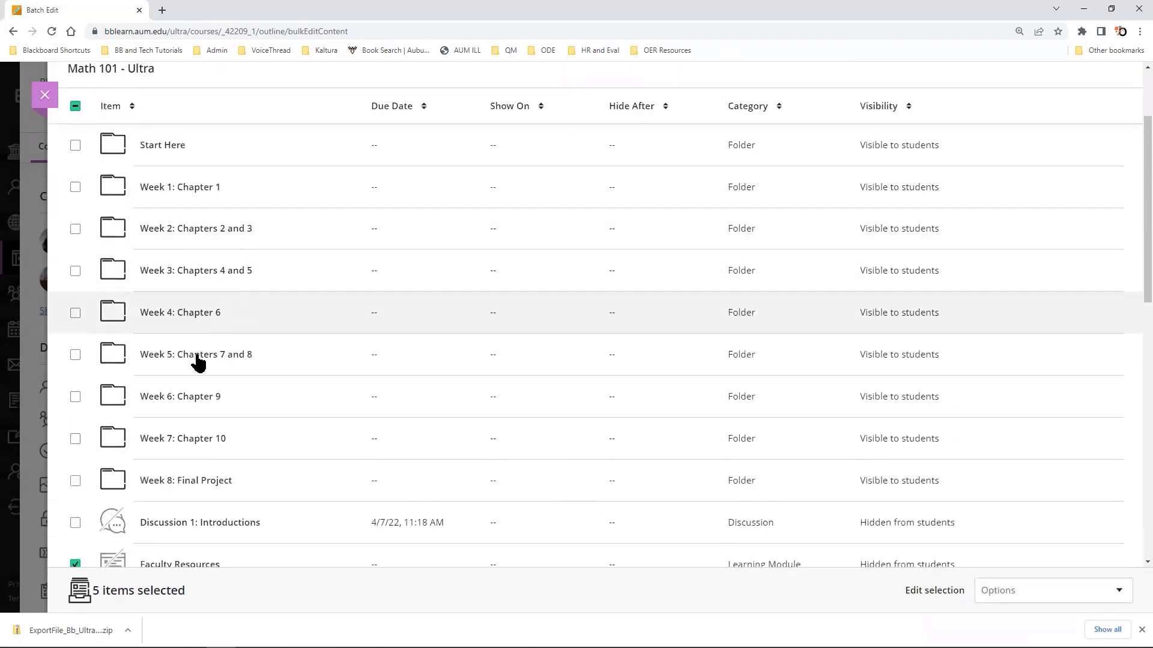
pyautogui.scroll(-9, 215, 496)
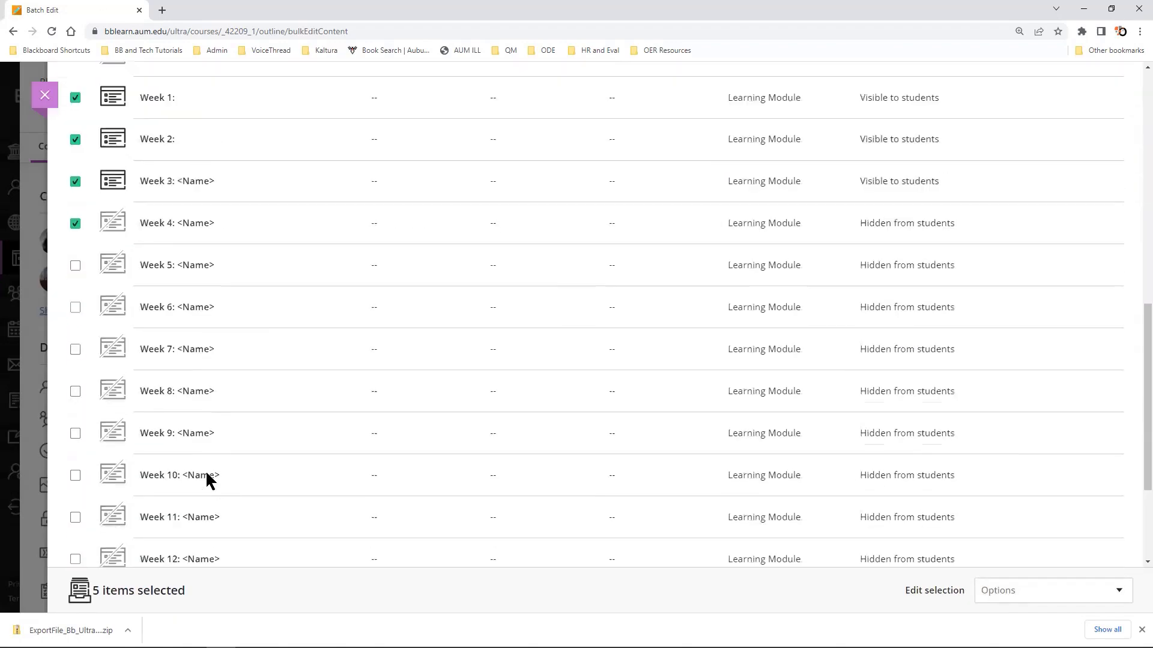
pyautogui.click(76, 235)
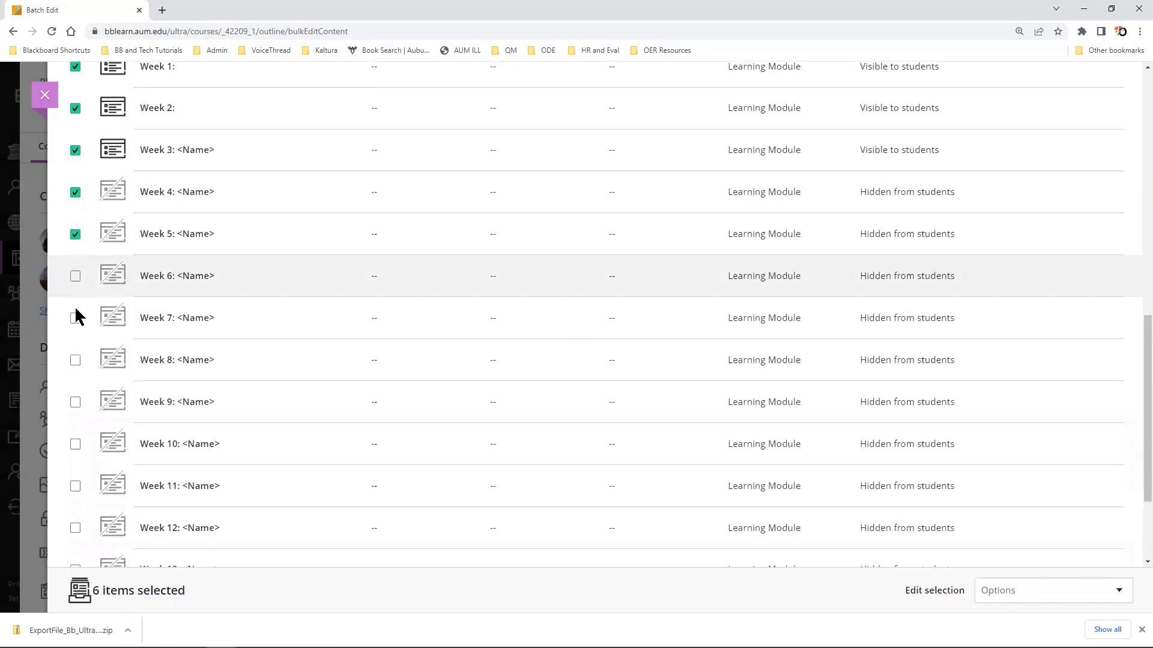
pyautogui.click(74, 321)
pyautogui.click(72, 361)
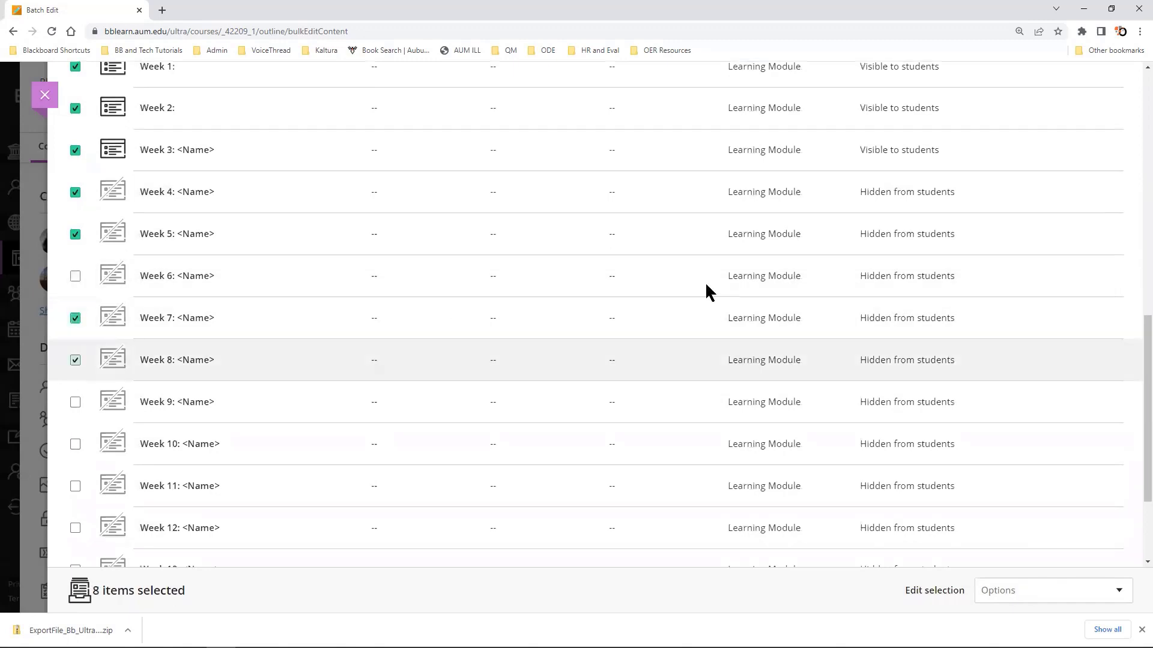
pyautogui.click(1049, 587)
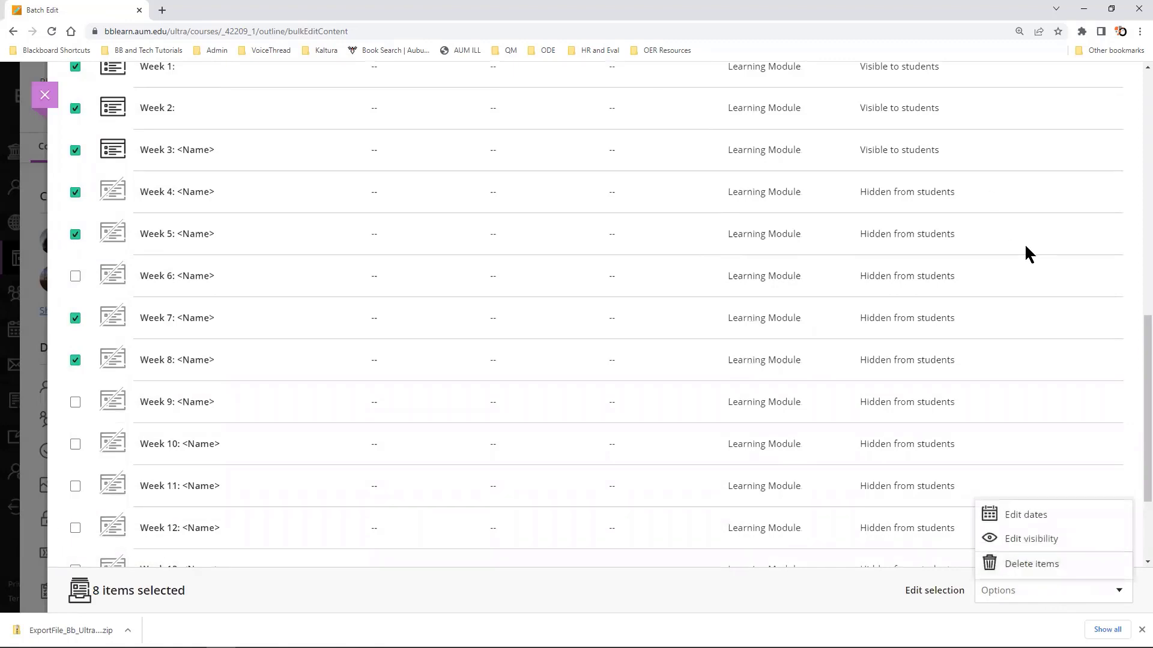
pyautogui.click(75, 275)
pyautogui.click(75, 276)
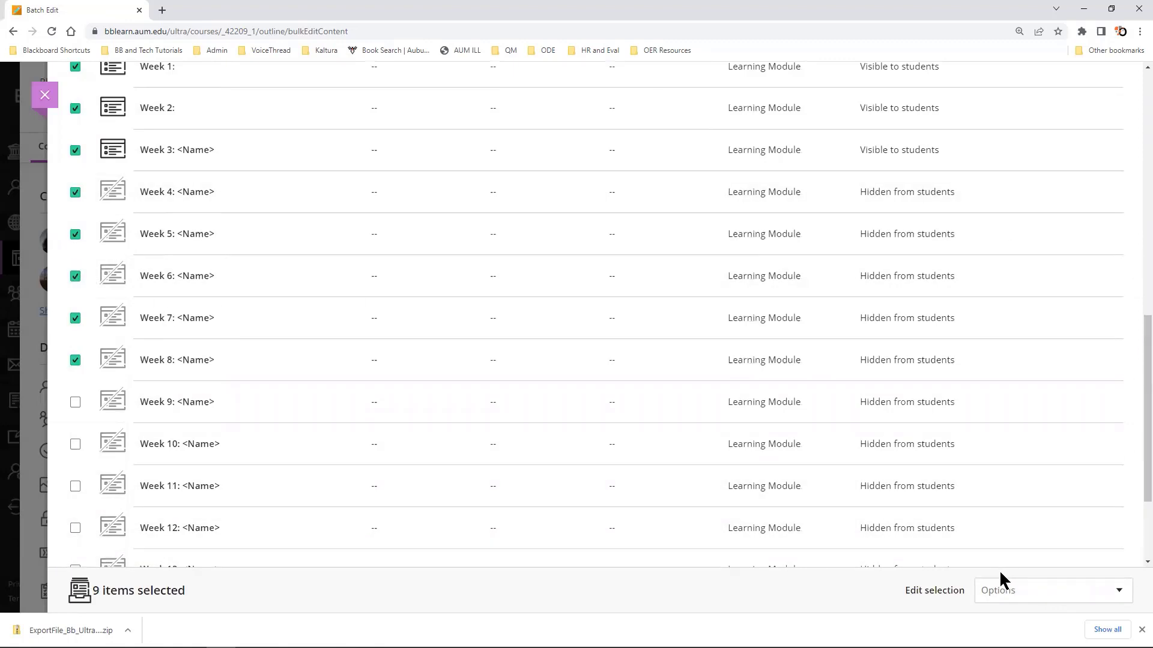
pyautogui.click(1003, 598)
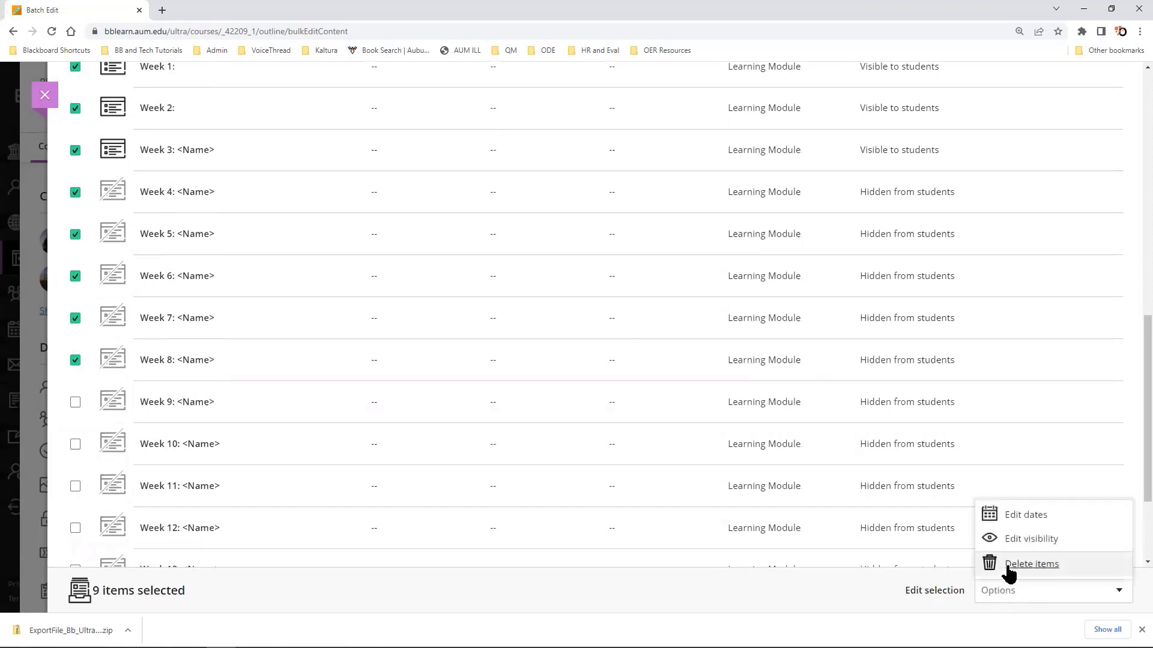
pyautogui.click(1031, 565)
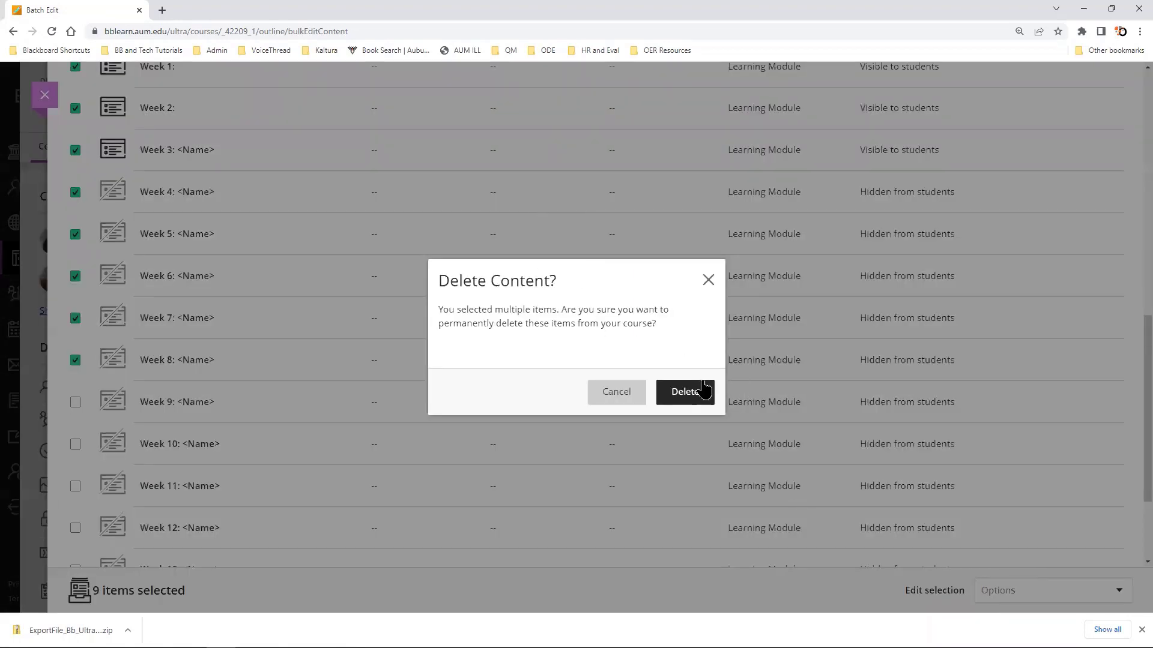
pyautogui.click(699, 396)
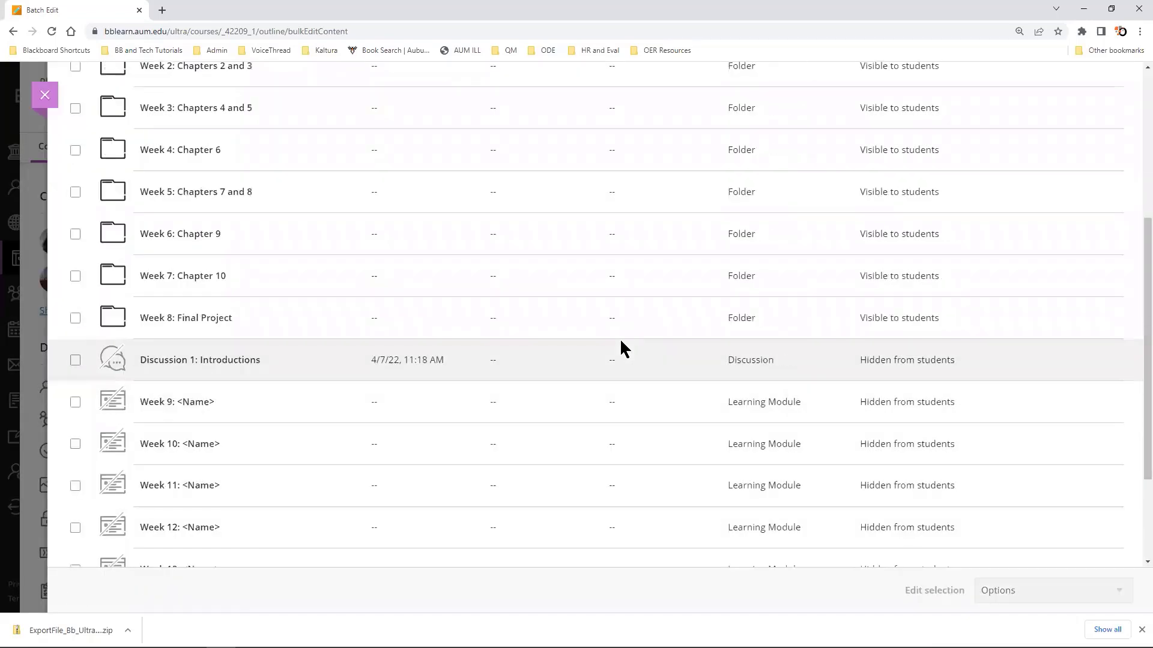
pyautogui.scroll(-1, 356, 429)
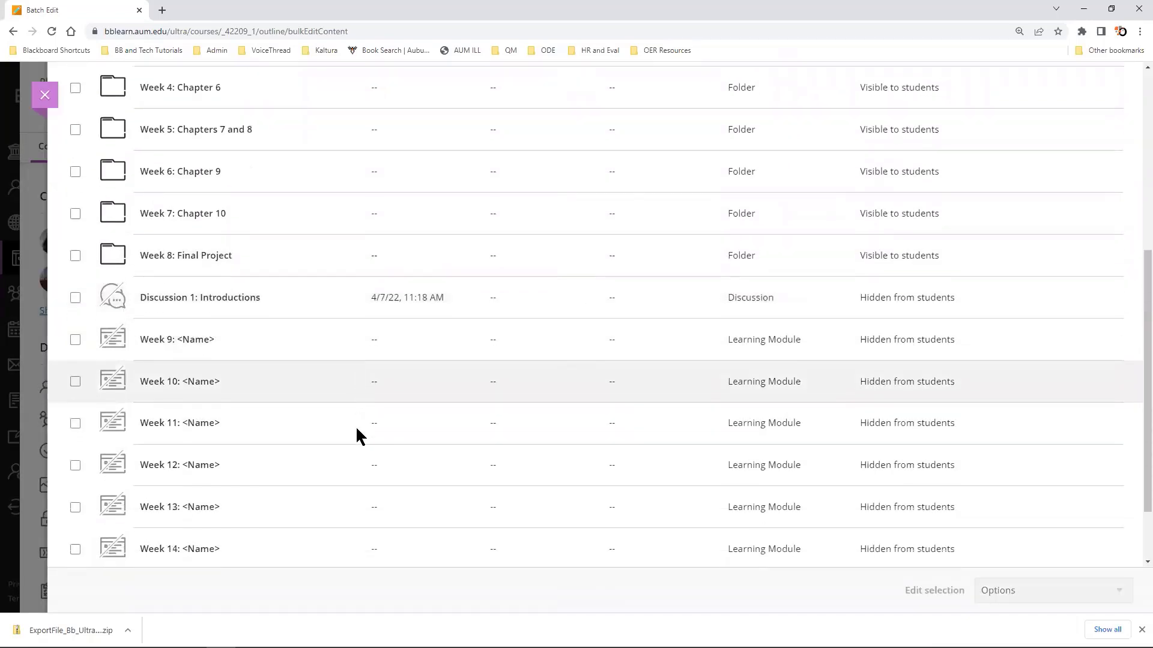
pyautogui.scroll(-2, 357, 430)
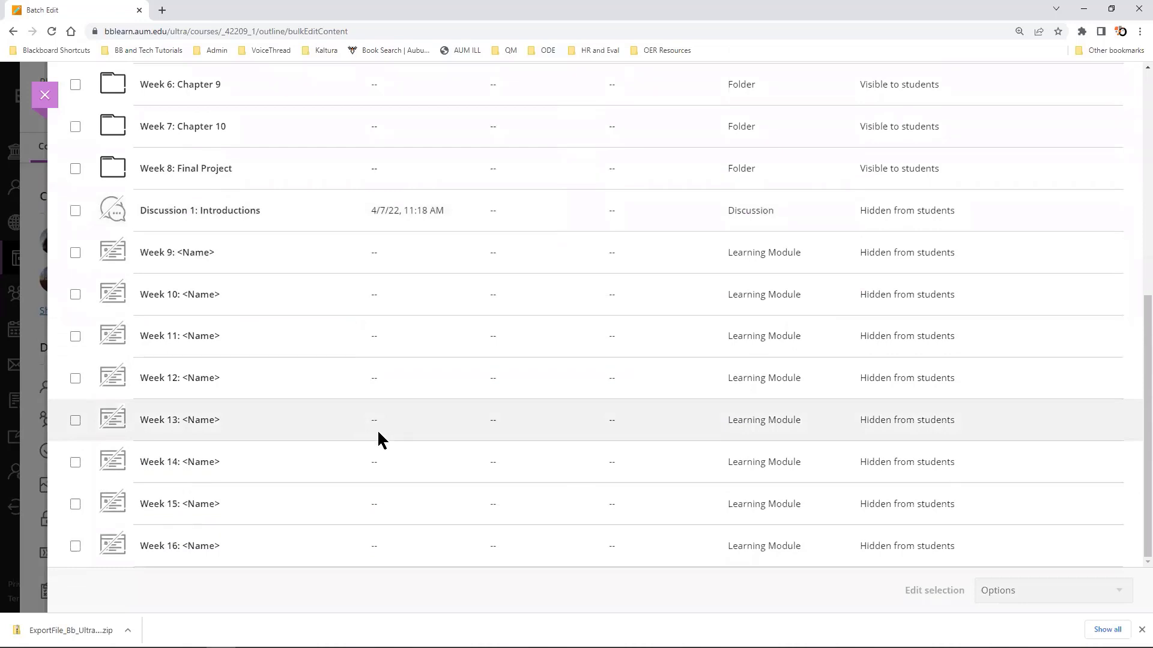